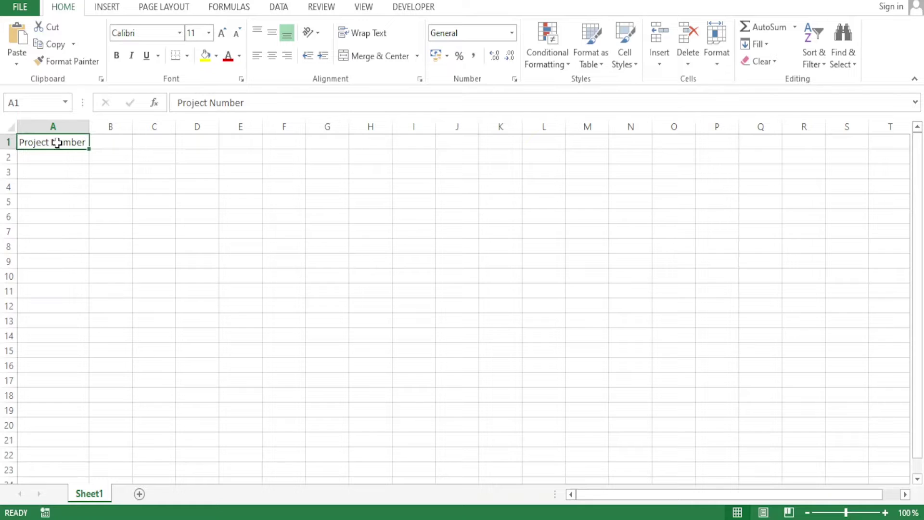
# - Undo the widening of column A and wrap the text of the Project Number heading in A1
pyautogui.hotkey('ctrl', 'z')
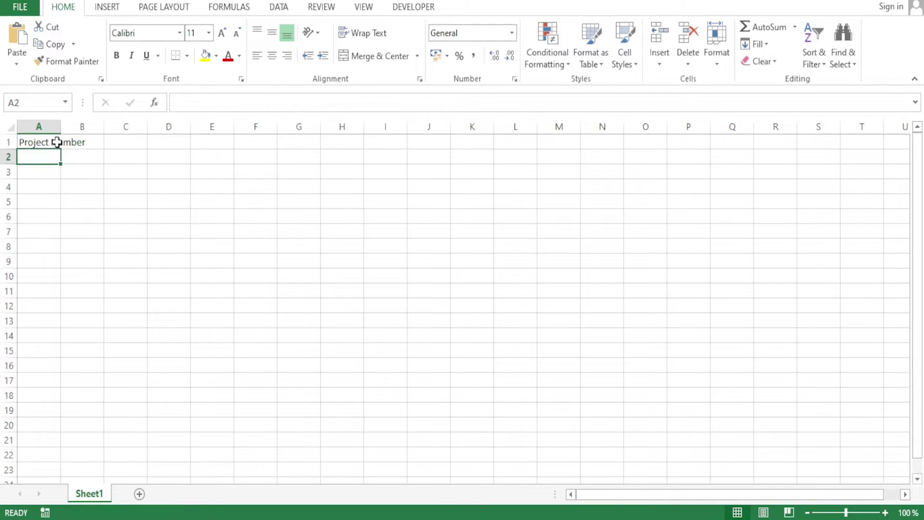
pyautogui.click(365, 39)
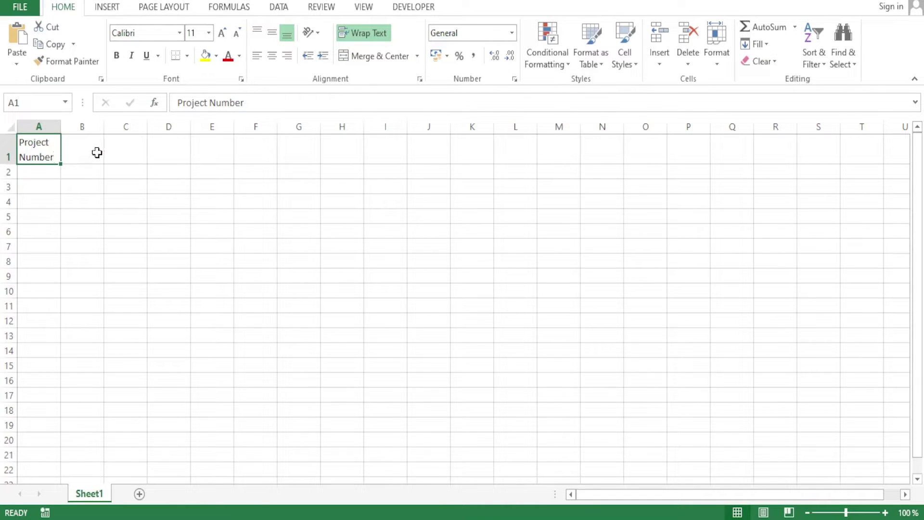
# - Enter the column headings Name, Owner and Status in cells B1 to D1
pyautogui.click(75, 154)
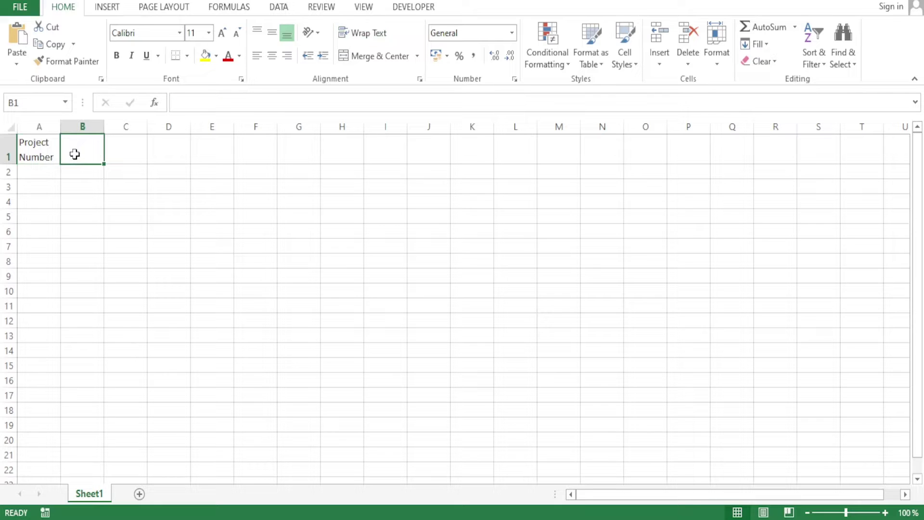
pyautogui.write('Name')
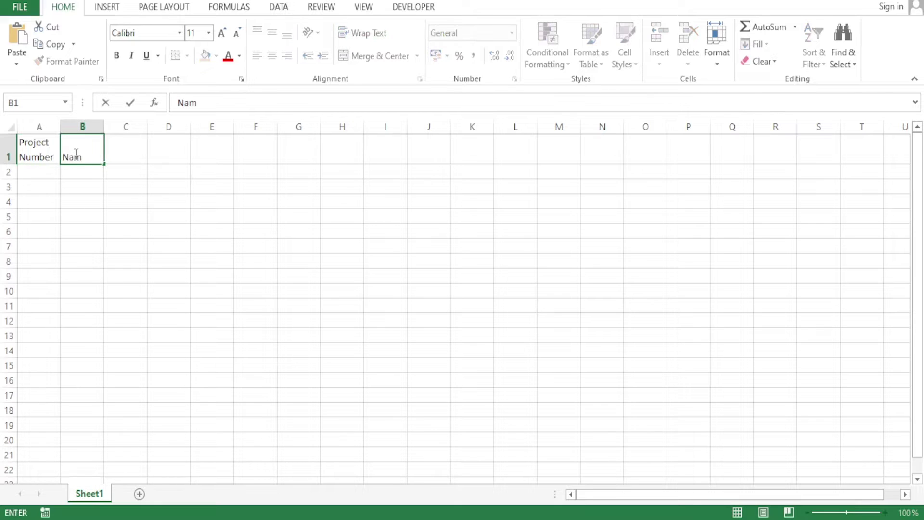
pyautogui.click(122, 154)
pyautogui.write('Owner')
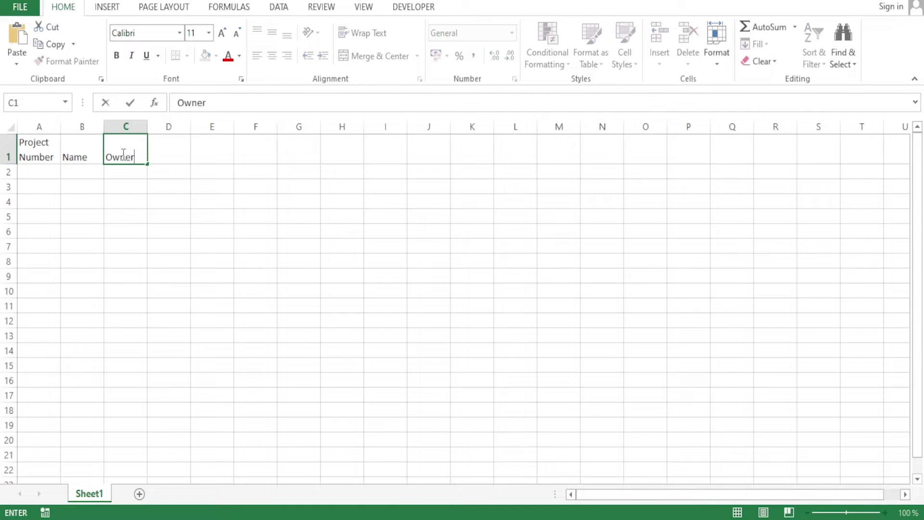
pyautogui.click(164, 157)
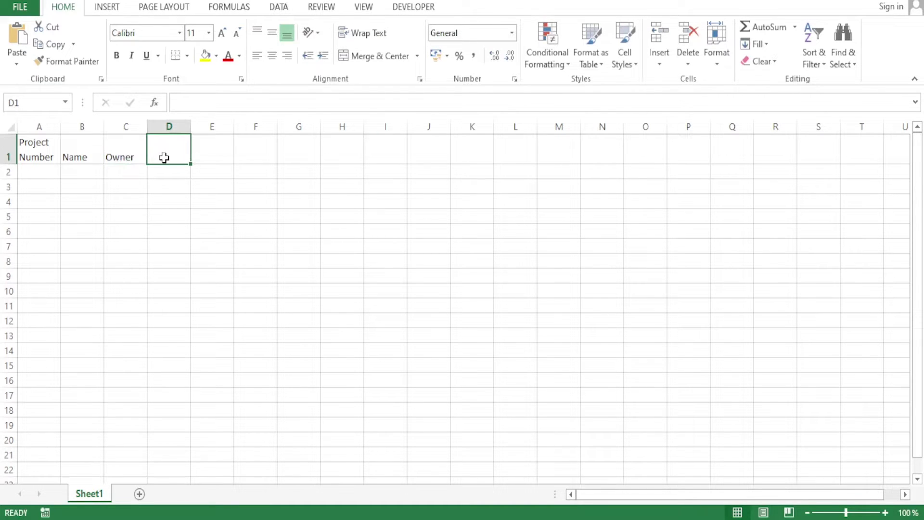
pyautogui.write('Sa')
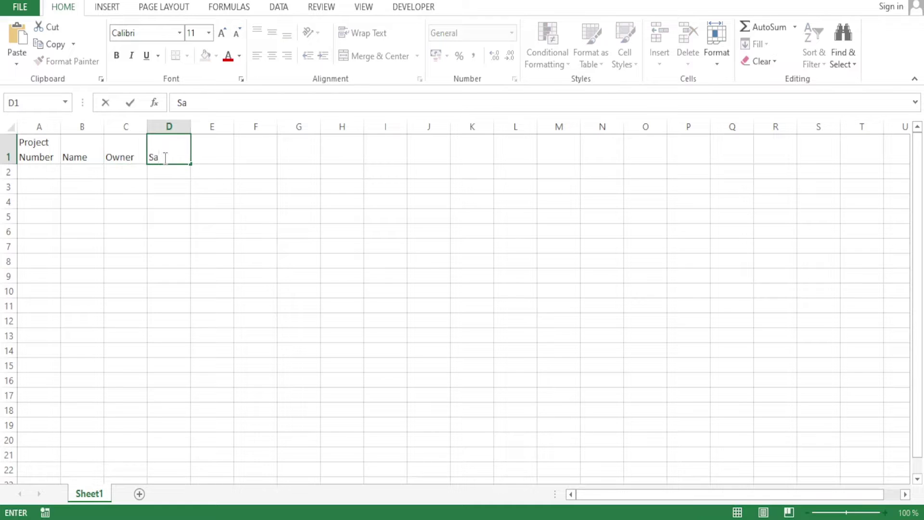
pyautogui.press('BackSpace')
pyautogui.write('tatus')
# - Enter the column headings Cost, Email, Contact and Priority in cells E1 to H1
pyautogui.click(220, 153)
pyautogui.write('V')
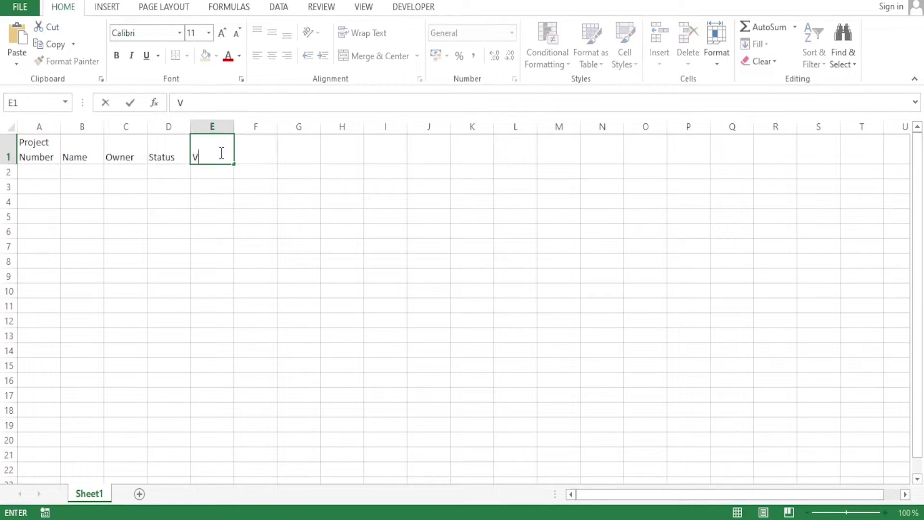
pyautogui.write('a')
pyautogui.press('BackSpace')
pyautogui.press('BackSpace')
pyautogui.write('Cost')
pyautogui.click(258, 151)
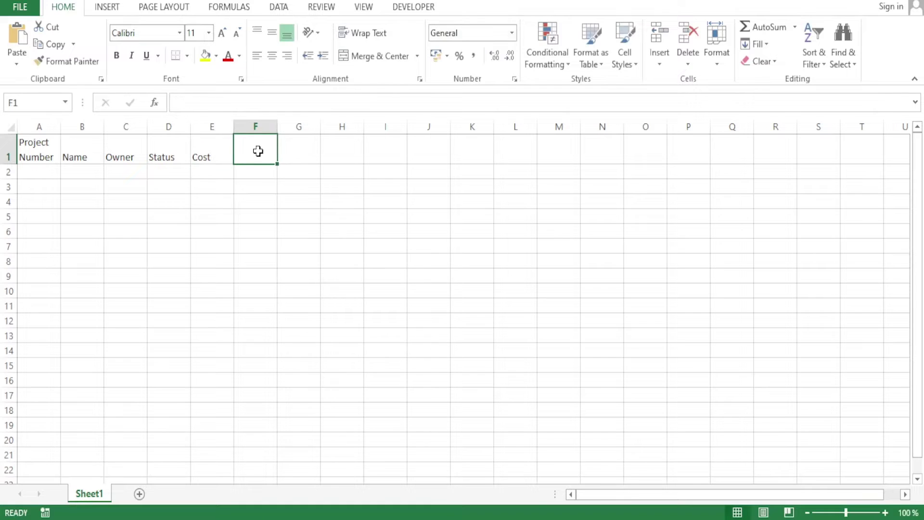
pyautogui.write('Email')
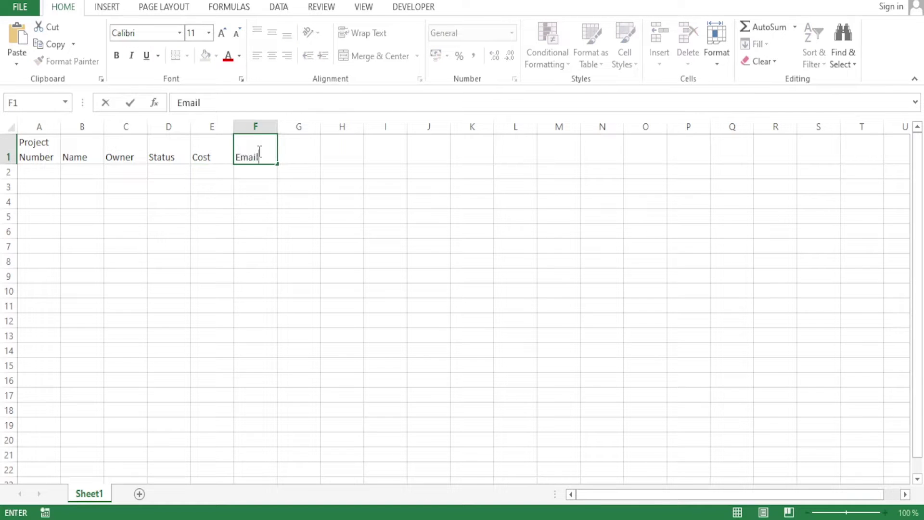
pyautogui.click(293, 154)
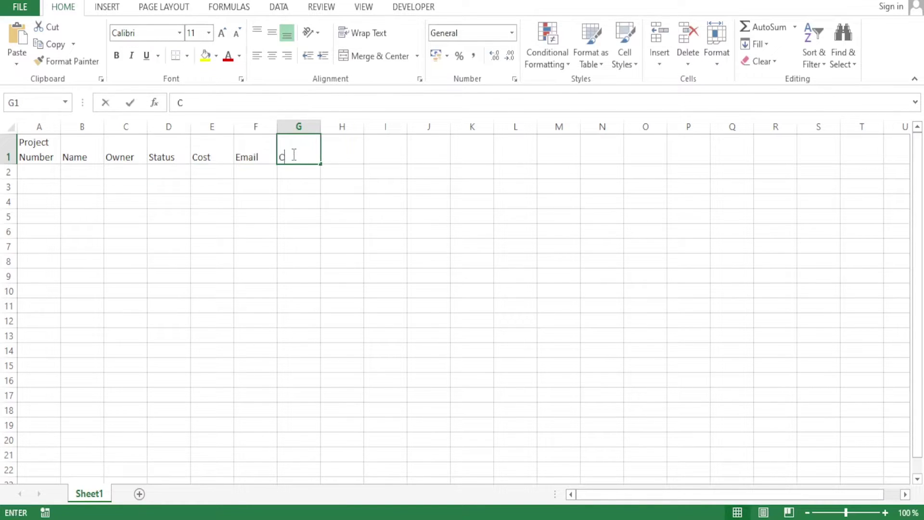
pyautogui.write('Contact')
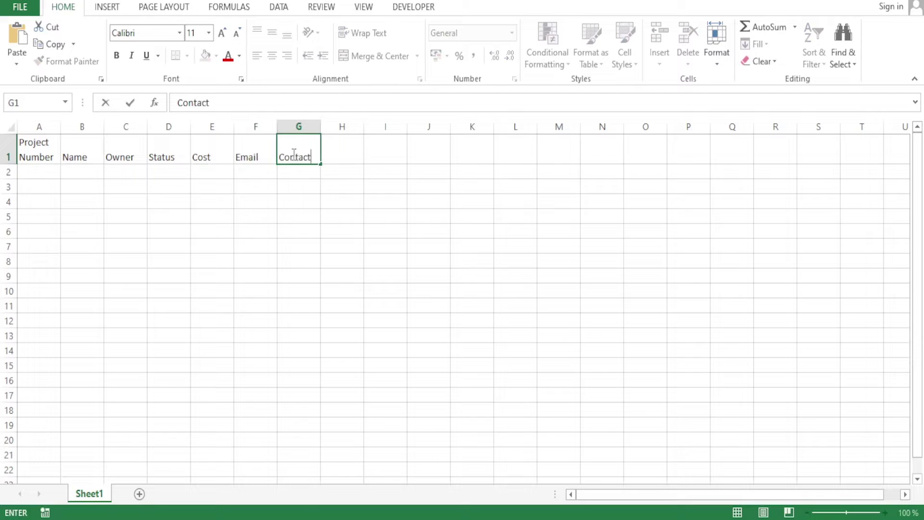
pyautogui.click(333, 152)
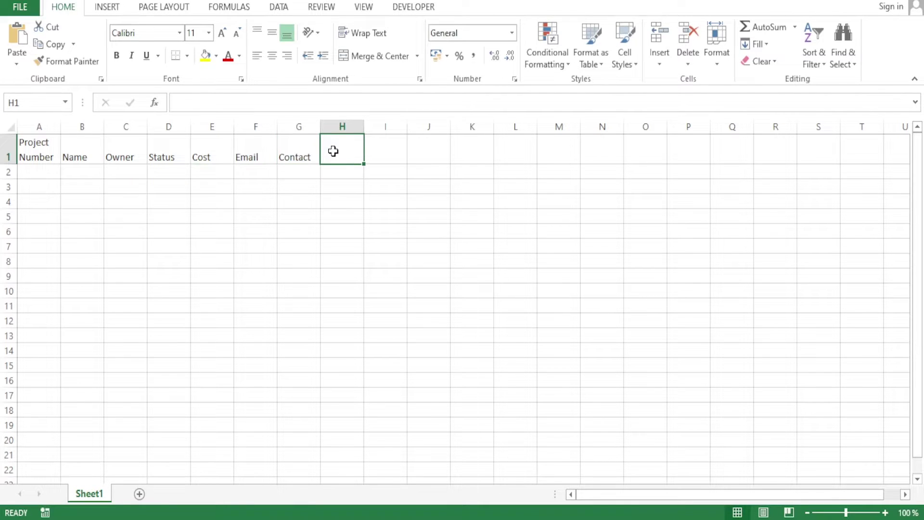
pyautogui.write('Priority')
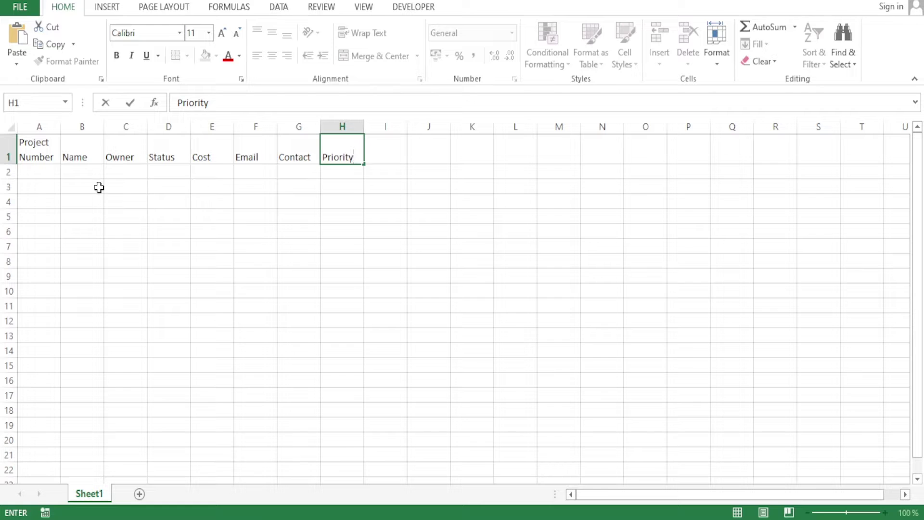
# - Make the whole heading row 1 bold
pyautogui.click(6, 155)
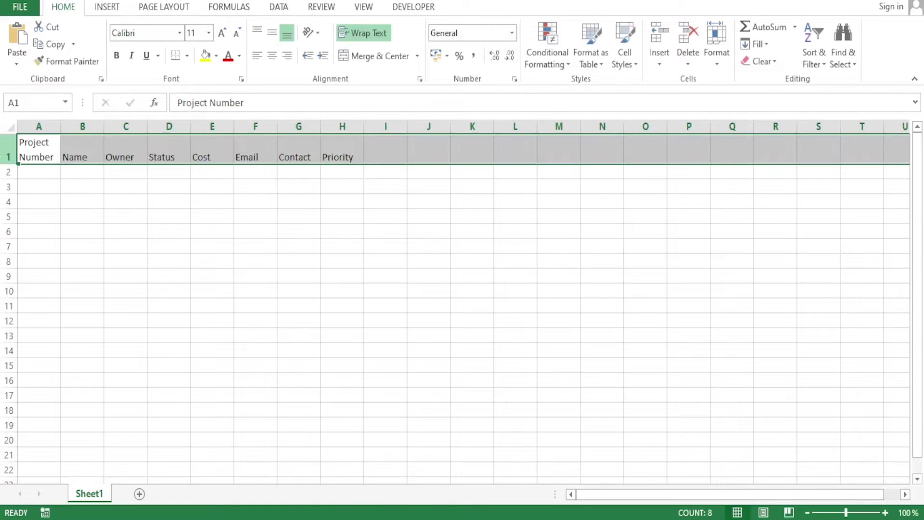
pyautogui.click(114, 55)
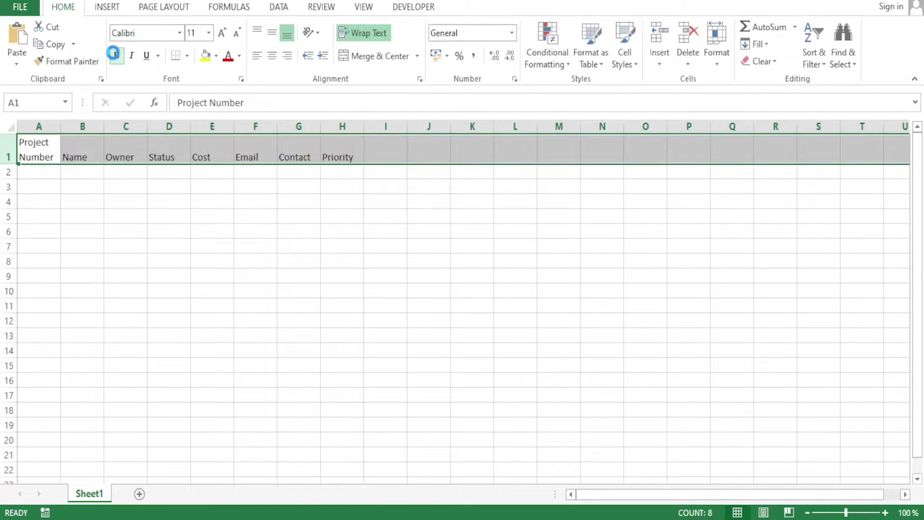
pyautogui.click(238, 229)
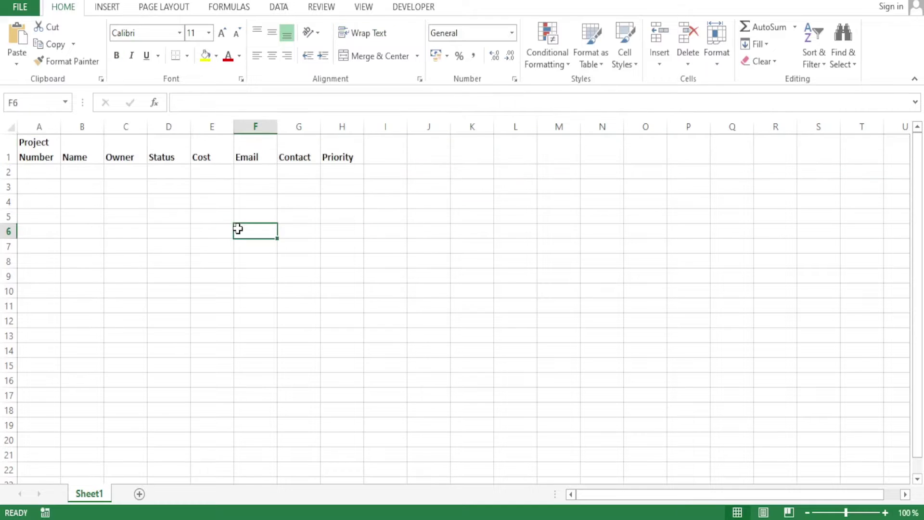
# - Rename the worksheet Sheet1 as Projects
pyautogui.rightClick(95, 501)
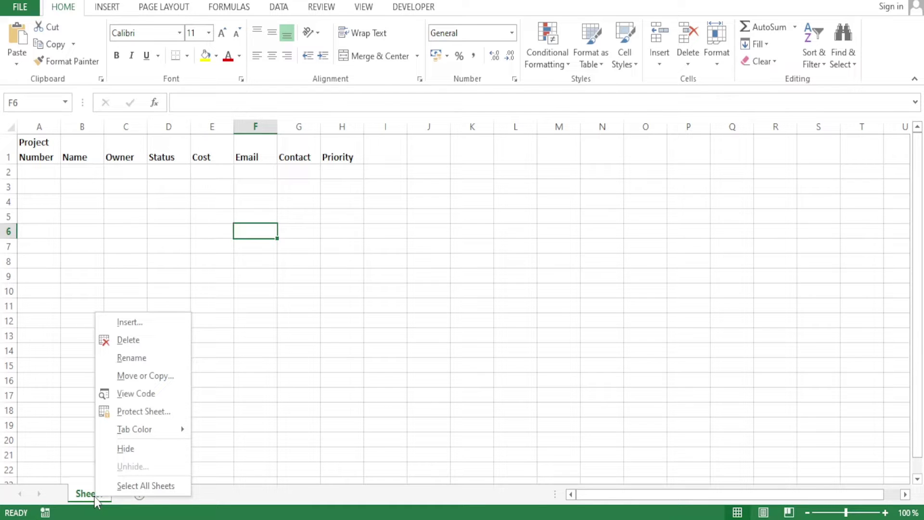
pyautogui.click(132, 359)
pyautogui.write('Projects')
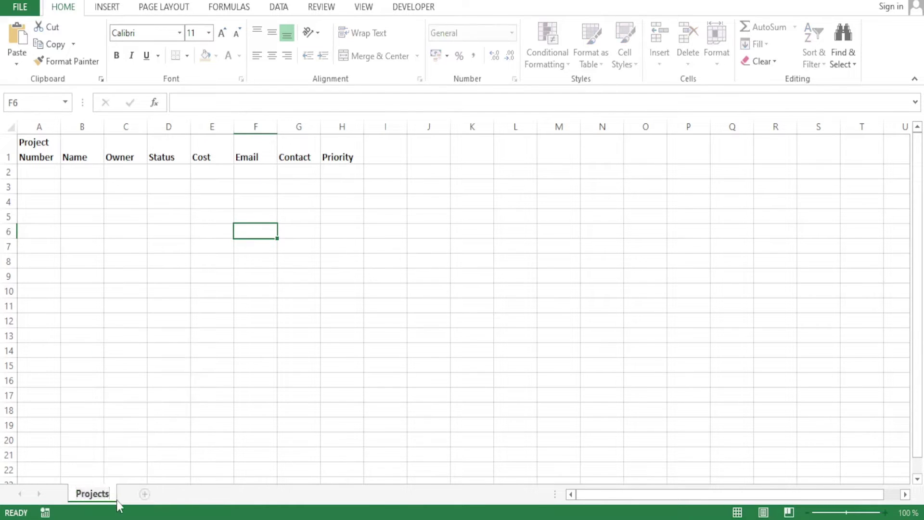
pyautogui.click(200, 413)
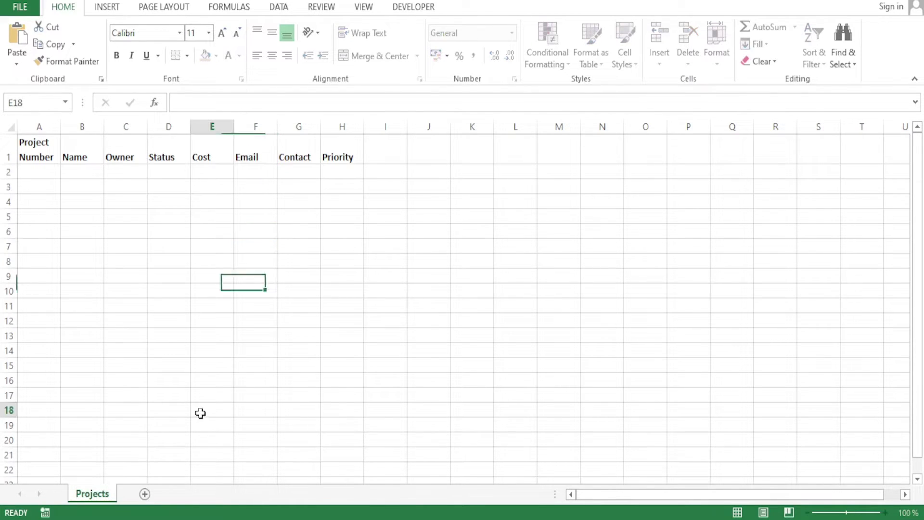
# - Add a second worksheet and name it Dashboard
pyautogui.click(144, 494)
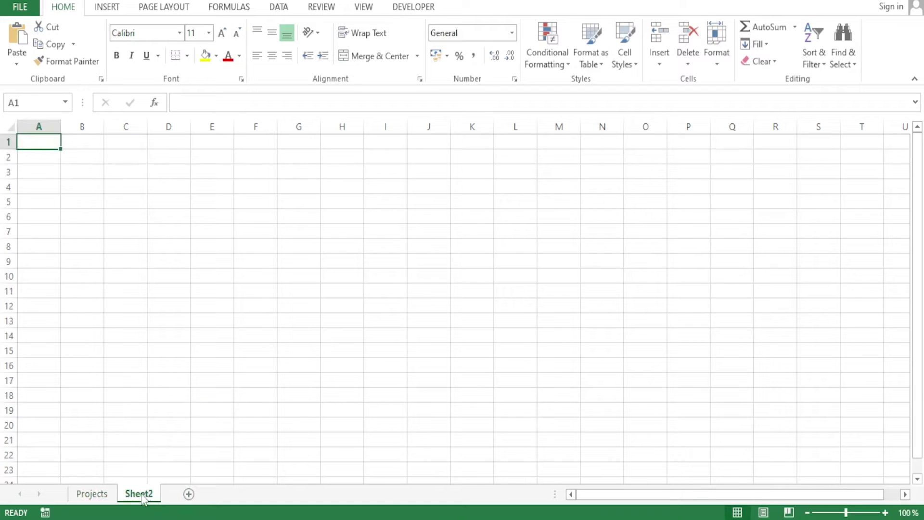
pyautogui.rightClick(142, 497)
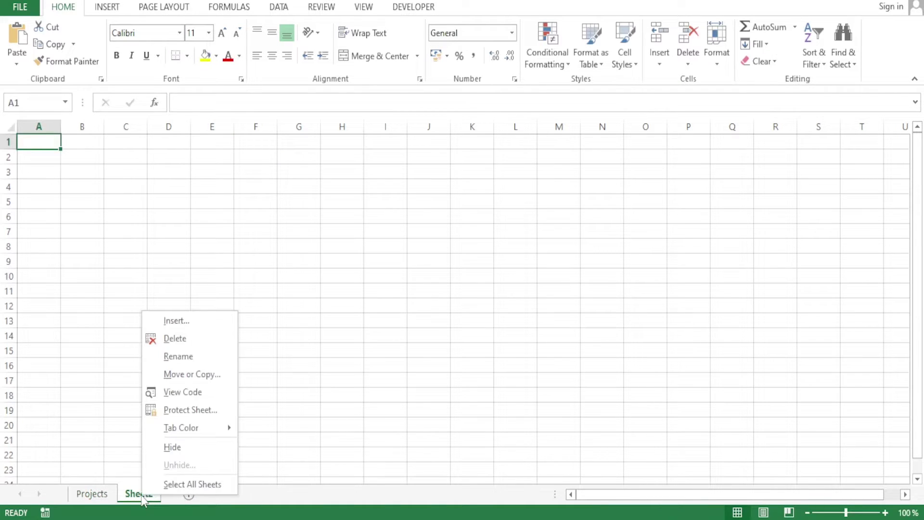
pyautogui.click(170, 356)
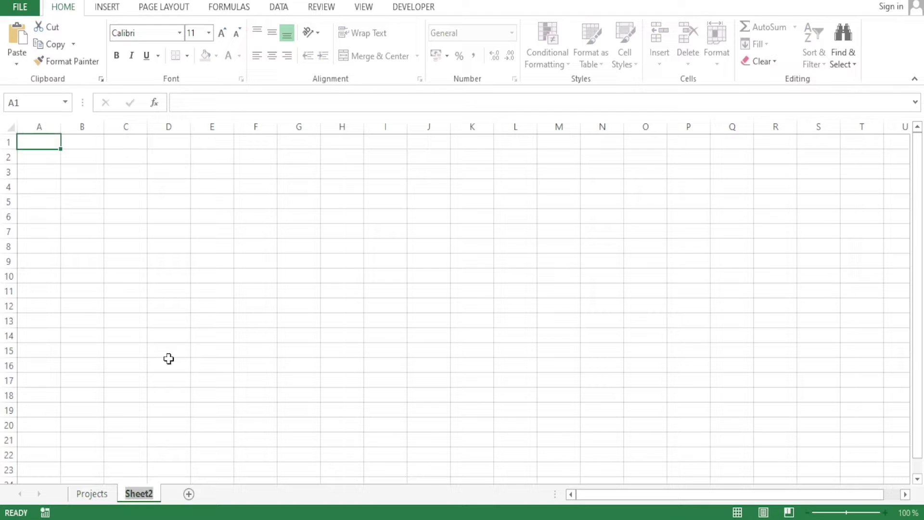
pyautogui.write('Dashboard')
pyautogui.click(173, 282)
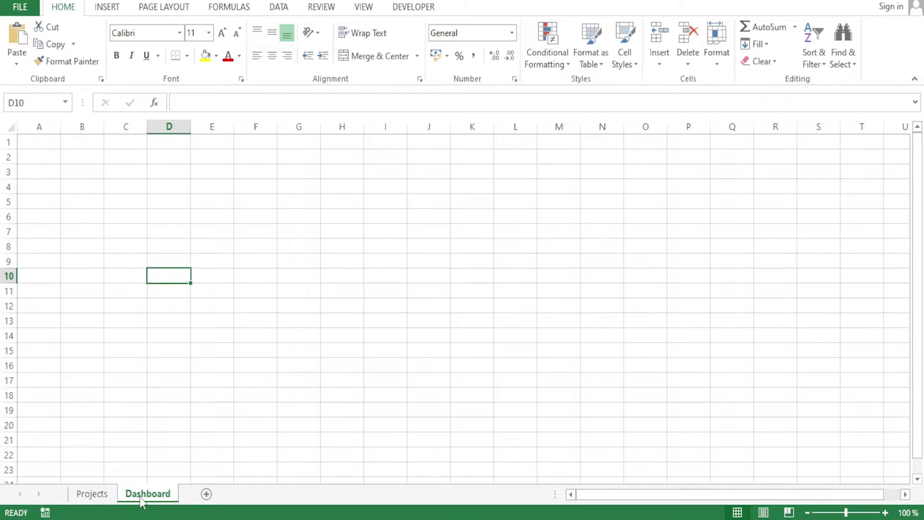
# - On the Projects sheet, number the projects 1 to 20 in A2:A21 by entering 1, 2 and 3 and filling the series down
pyautogui.click(94, 494)
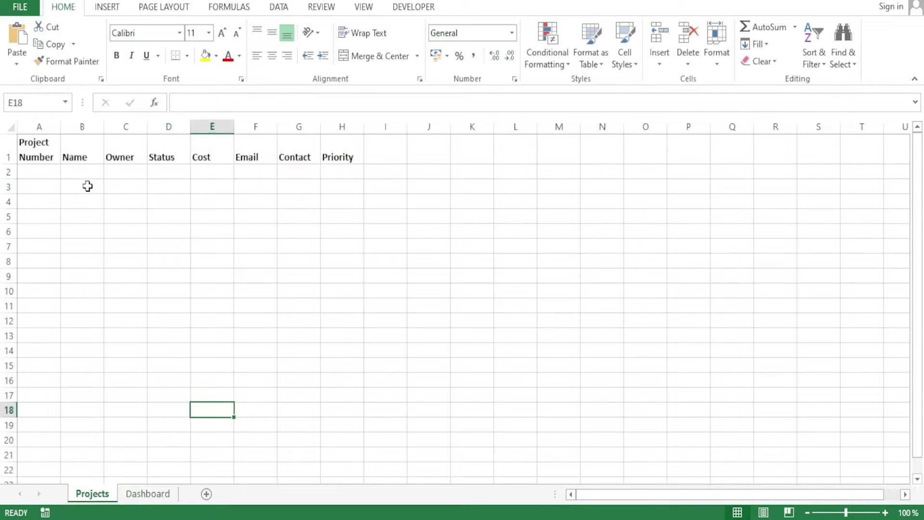
pyautogui.click(43, 173)
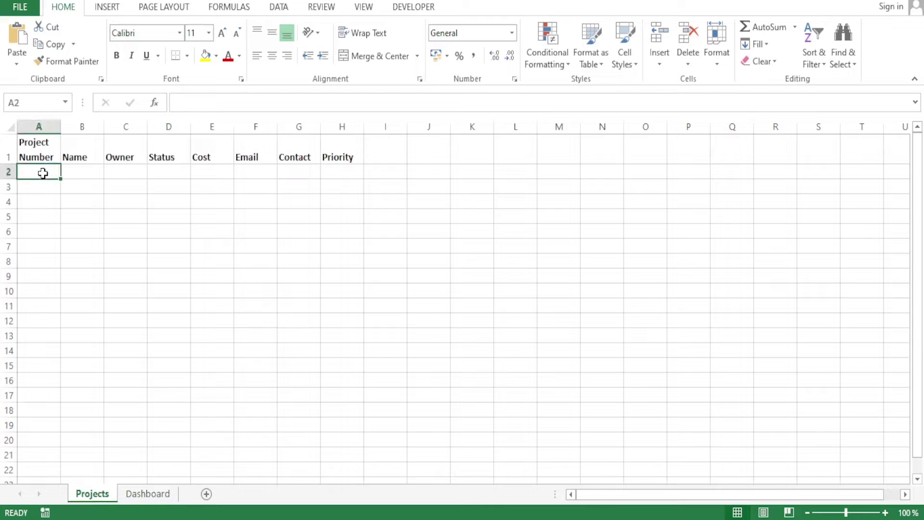
pyautogui.write('1')
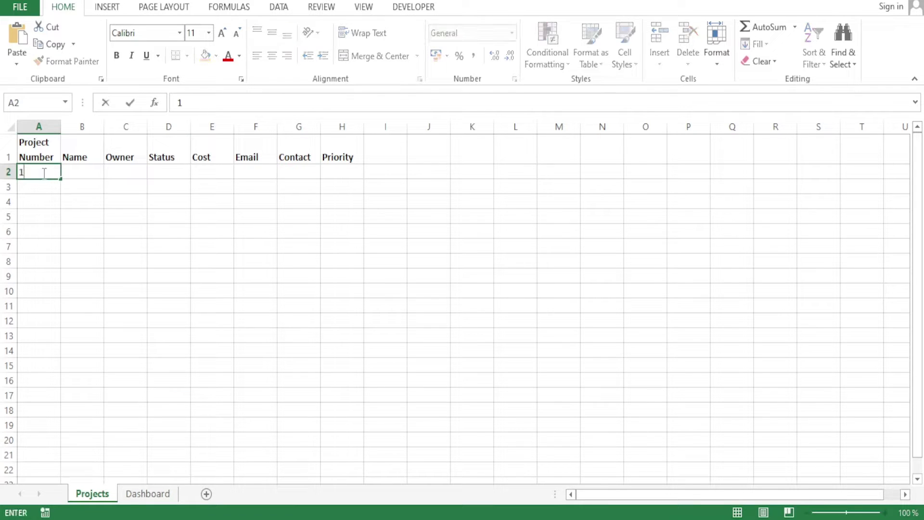
pyautogui.click(41, 189)
pyautogui.write('2')
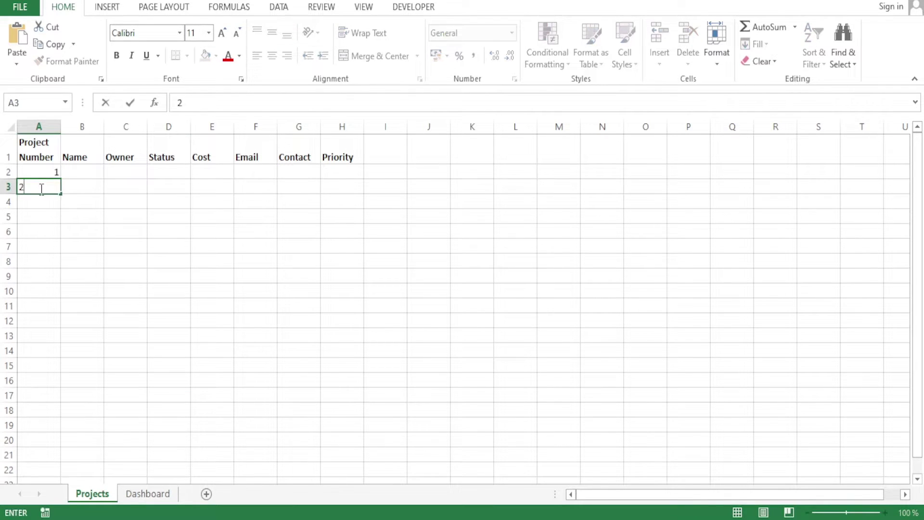
pyautogui.click(38, 203)
pyautogui.write('3')
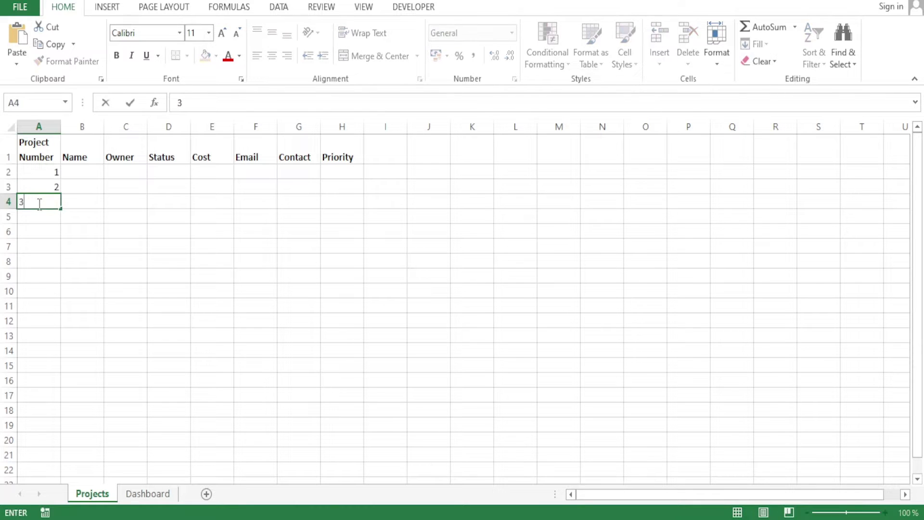
pyautogui.click(40, 176)
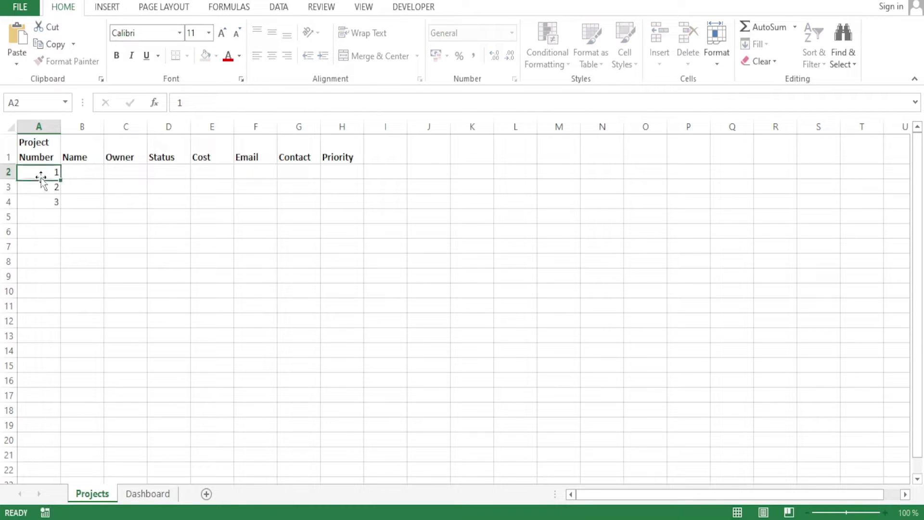
pyautogui.moveTo(39, 171); pyautogui.dragTo(64, 463)
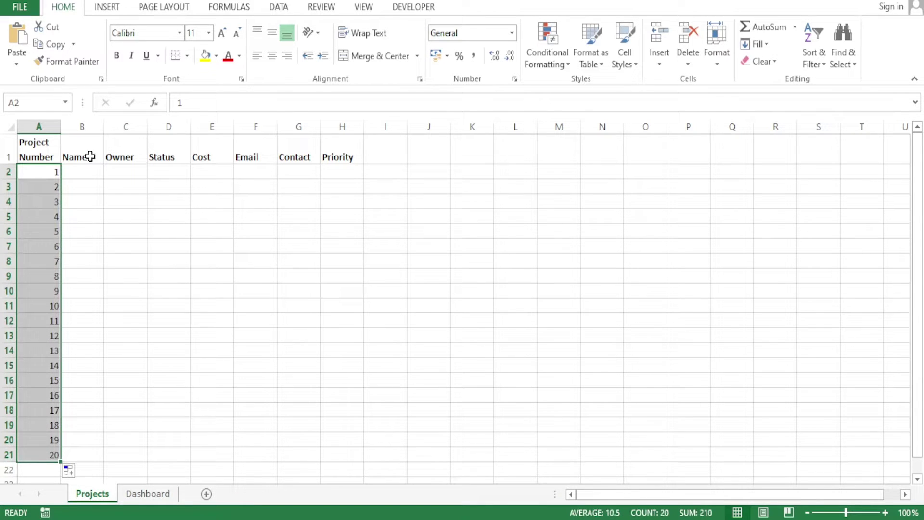
pyautogui.click(88, 173)
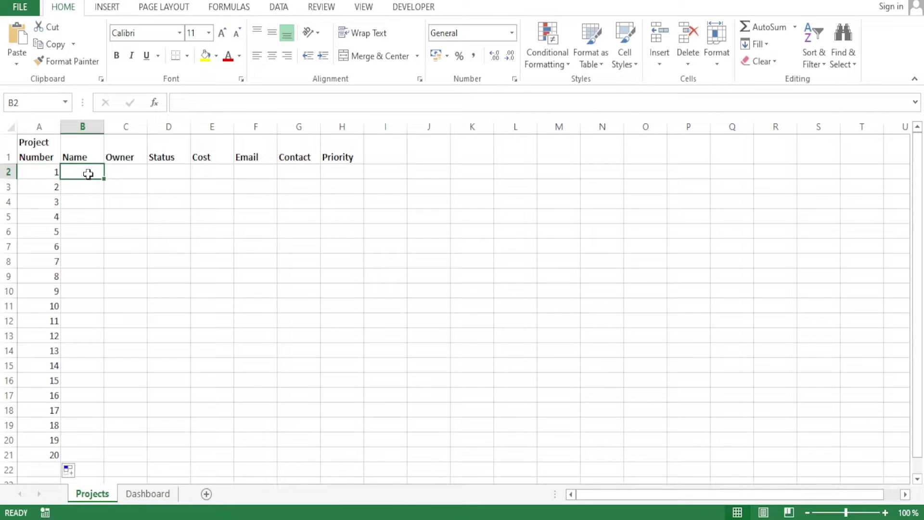
pyautogui.click(127, 171)
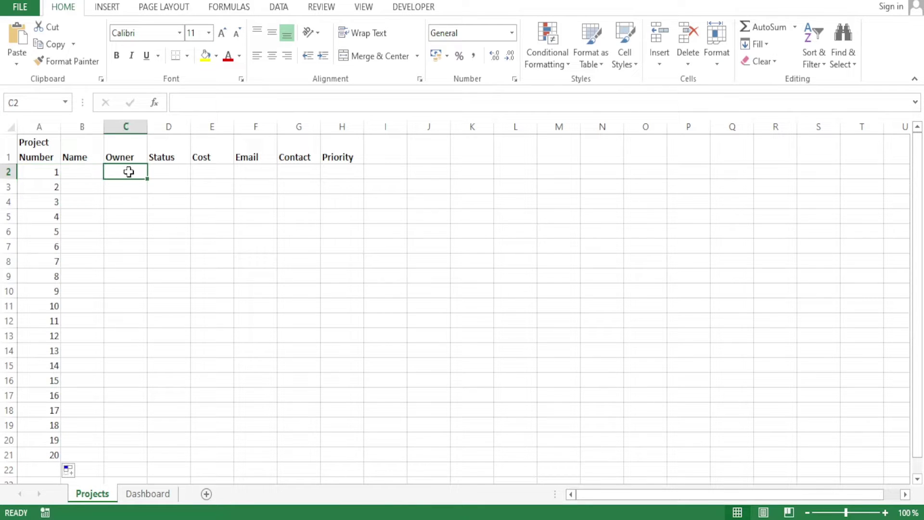
pyautogui.click(161, 170)
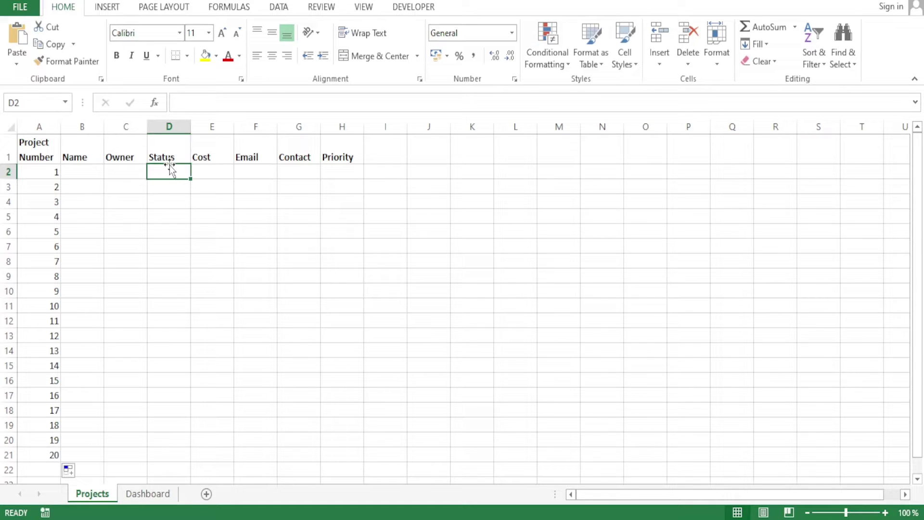
# - Restrict the Status column D to a validation list of Complete, New, Ongoing, and check its drop-down in D5
pyautogui.click(184, 127)
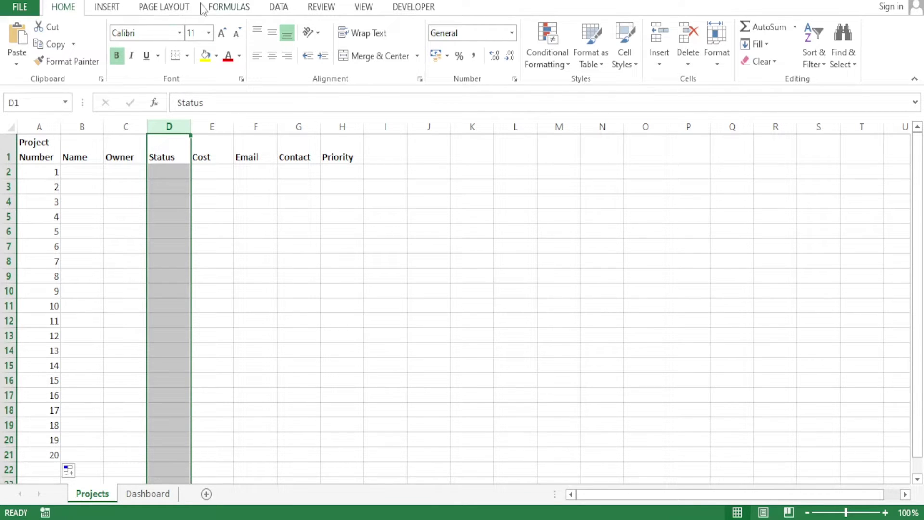
pyautogui.click(277, 8)
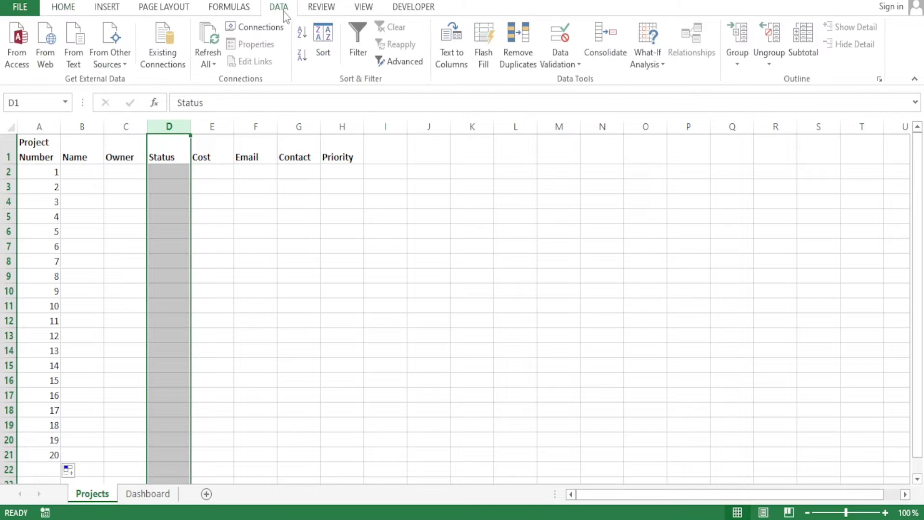
pyautogui.click(577, 65)
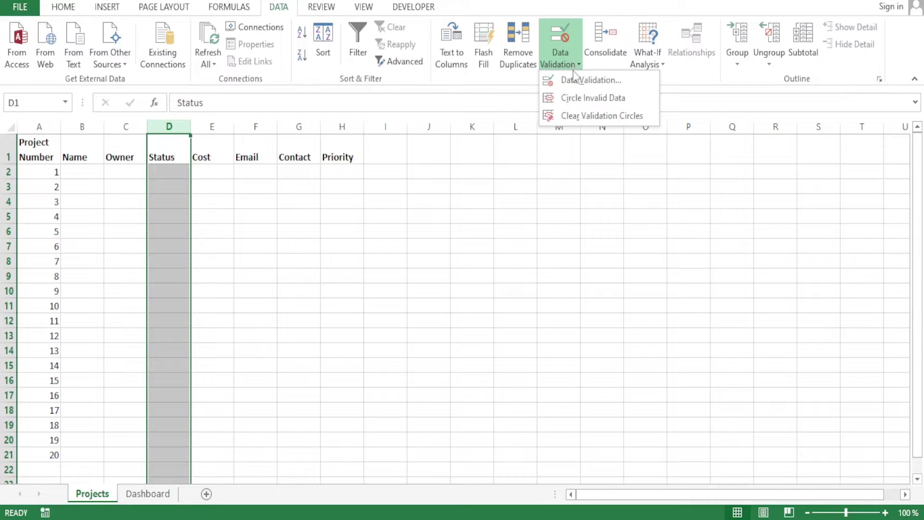
pyautogui.click(575, 80)
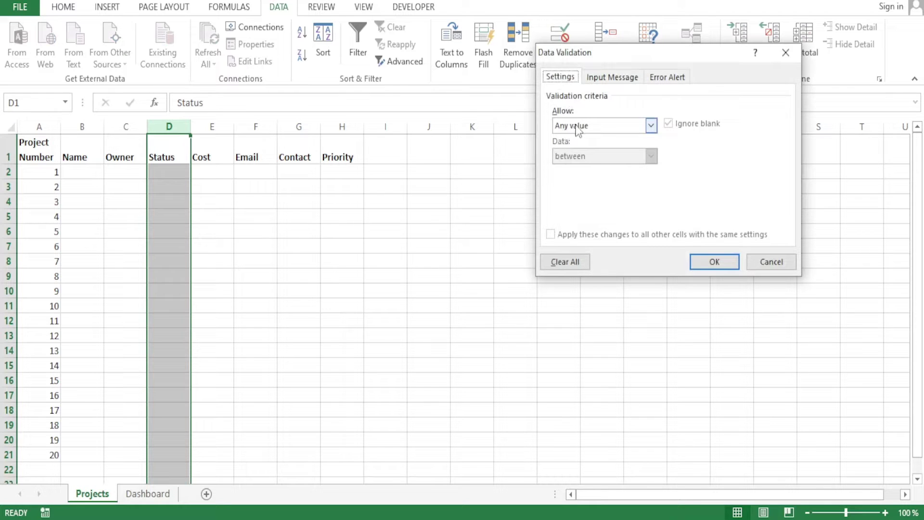
pyautogui.click(653, 129)
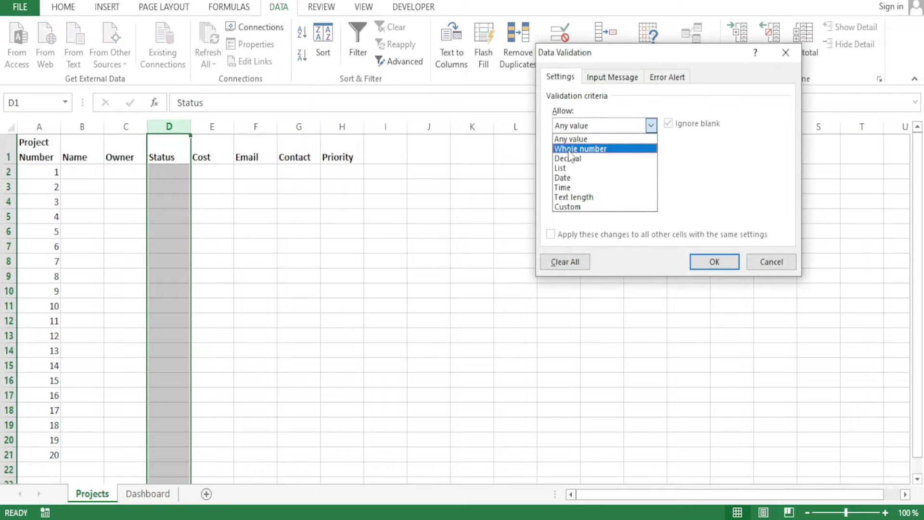
pyautogui.click(562, 168)
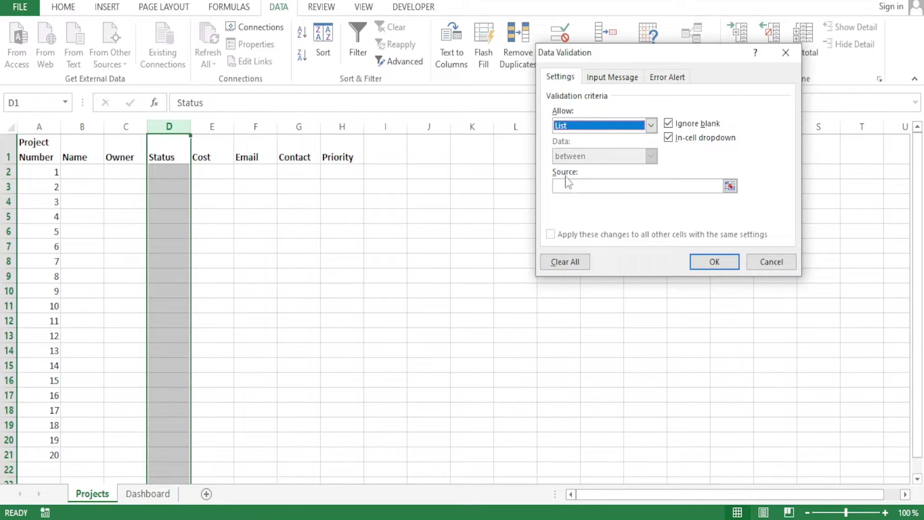
pyautogui.click(561, 187)
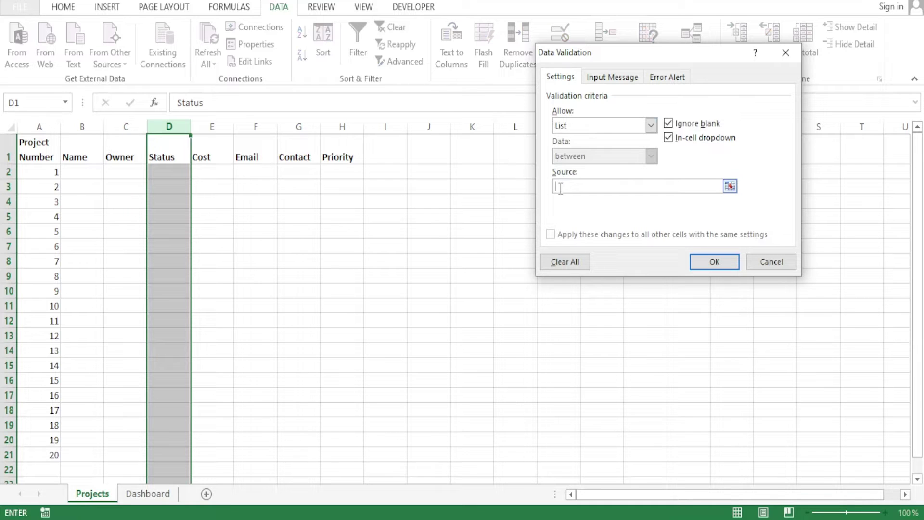
pyautogui.write('Complete, New, Ongoing')
pyautogui.press('BackSpace')
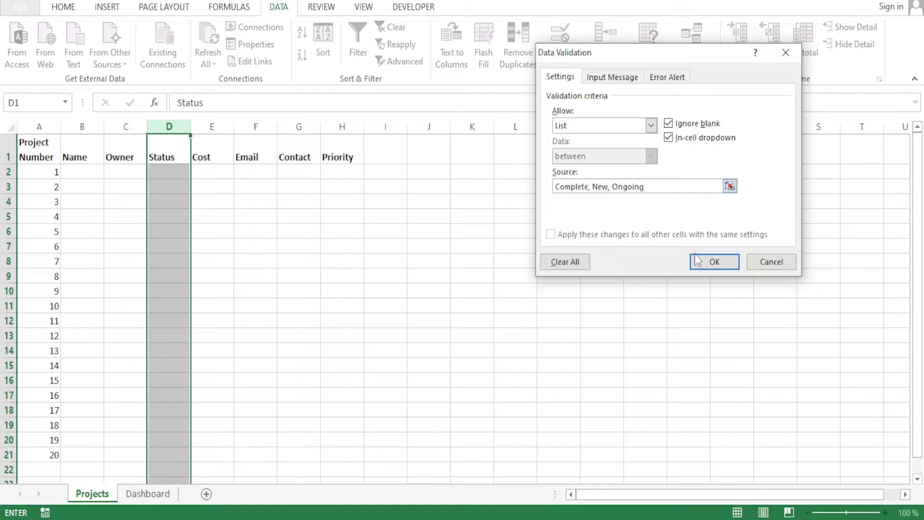
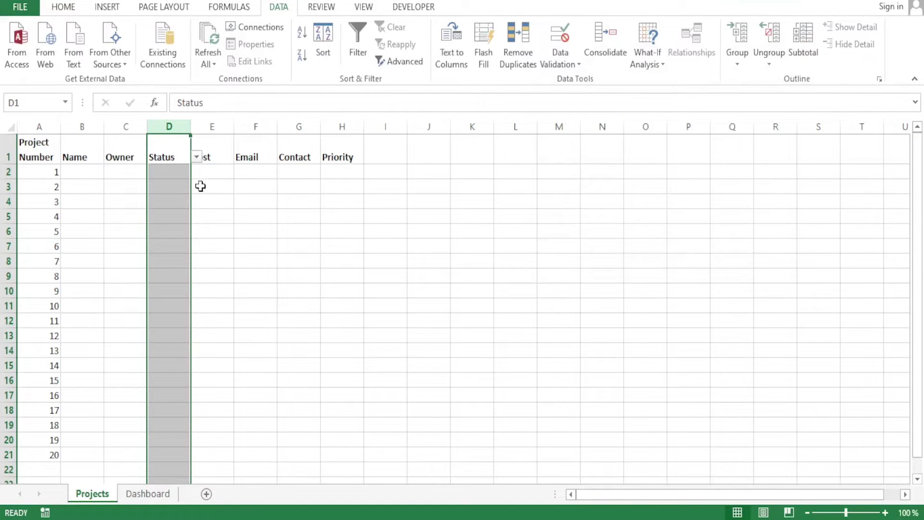
pyautogui.click(180, 173)
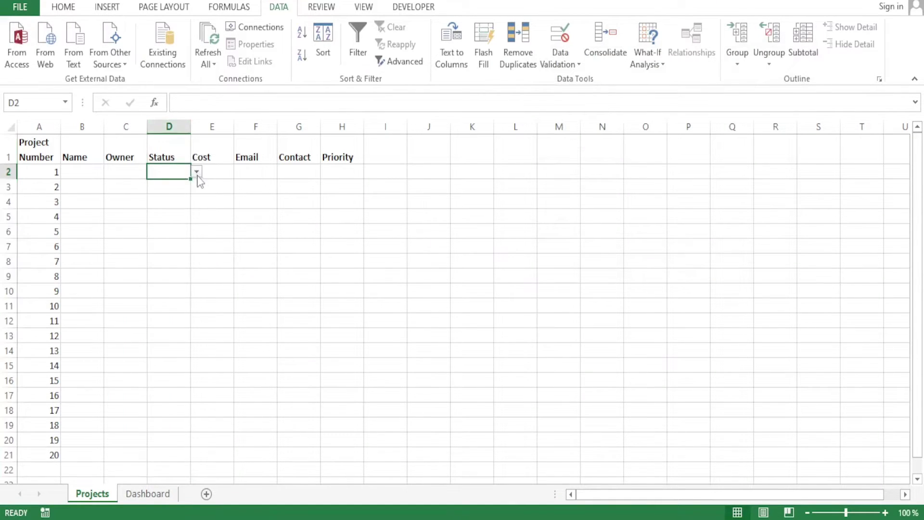
pyautogui.click(167, 186)
pyautogui.click(165, 218)
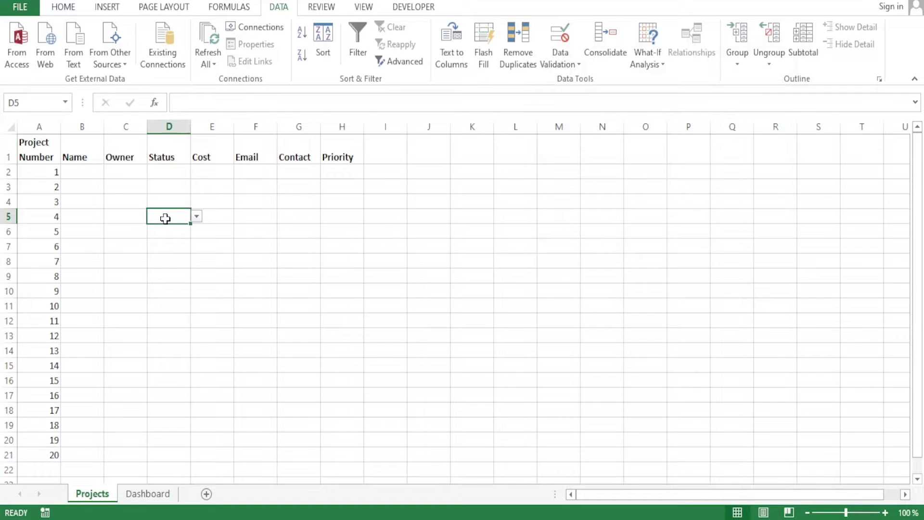
pyautogui.click(197, 217)
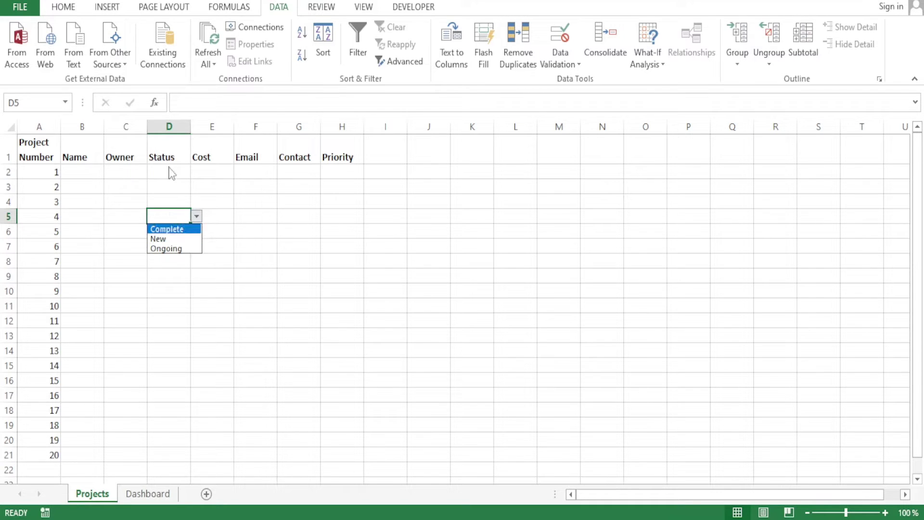
# - Add Ended as a fourth option to the Status column's validation list and check the drop-down in D2
pyautogui.click(173, 120)
pyautogui.click(174, 120)
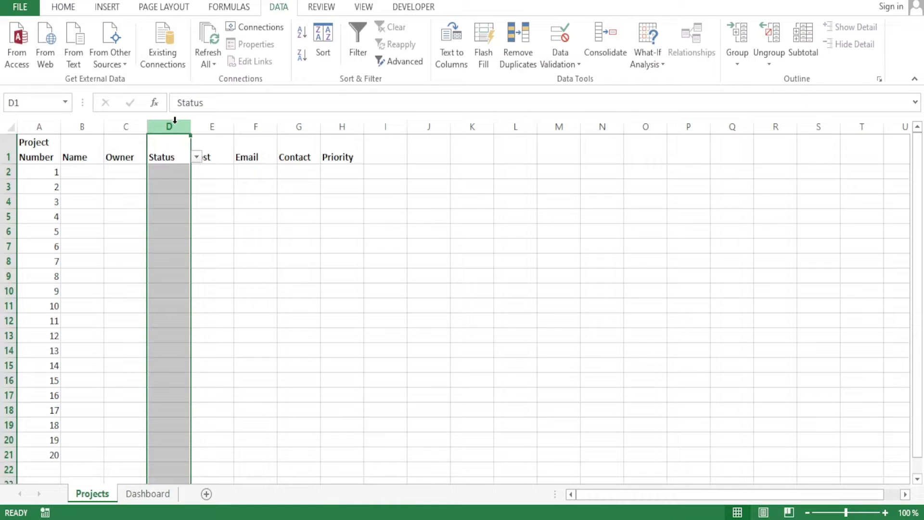
pyautogui.click(576, 64)
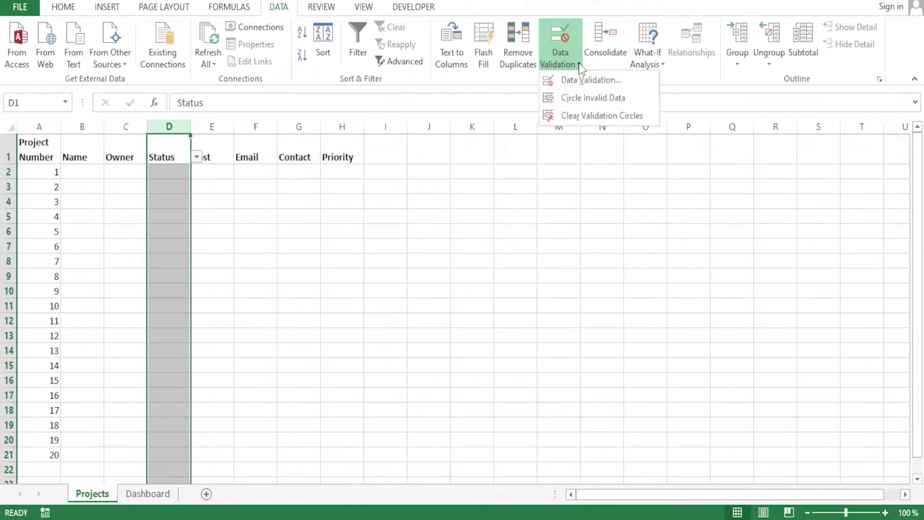
pyautogui.click(580, 78)
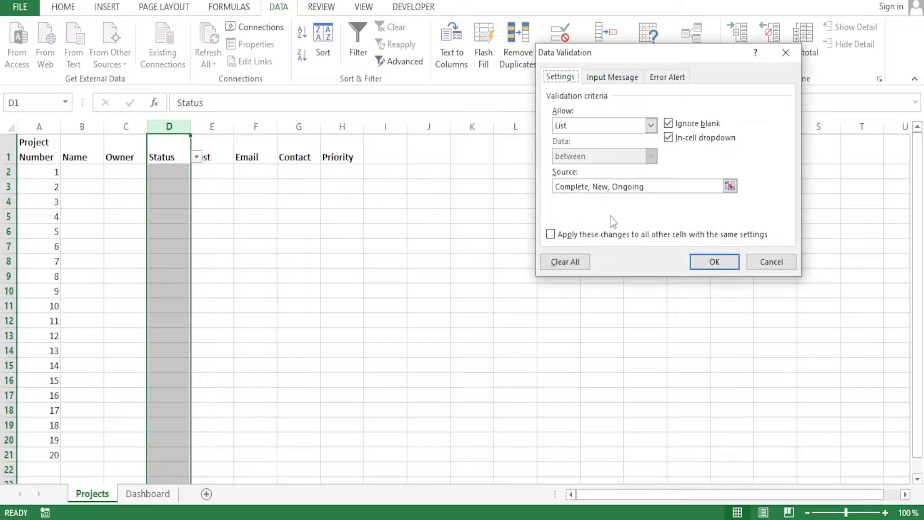
pyautogui.click(648, 188)
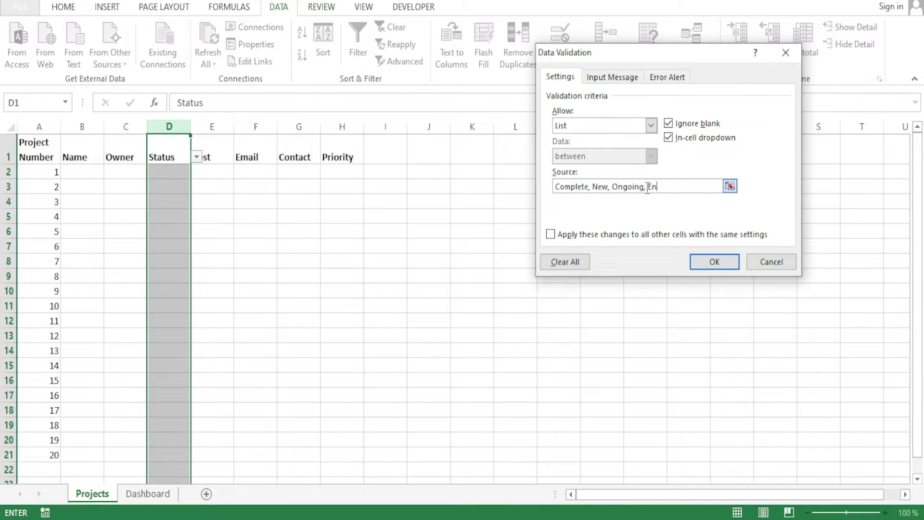
pyautogui.click(718, 263)
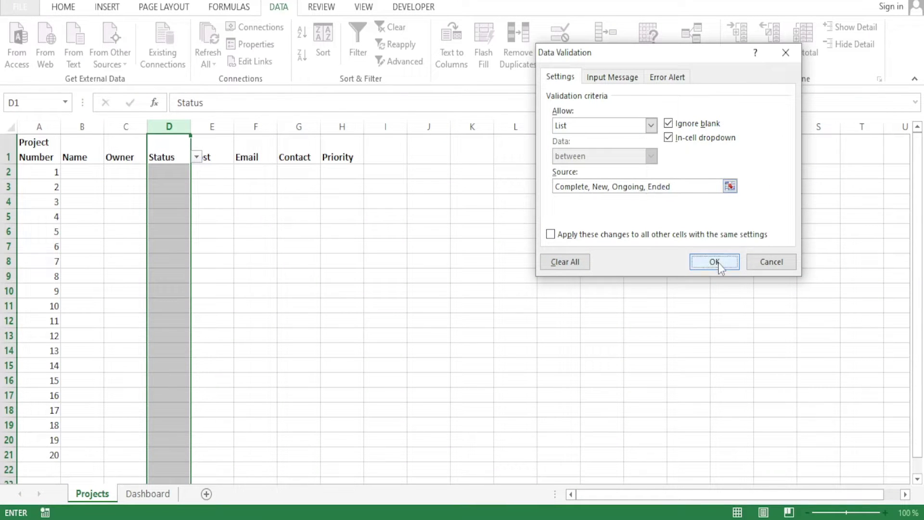
pyautogui.click(181, 174)
pyautogui.click(197, 173)
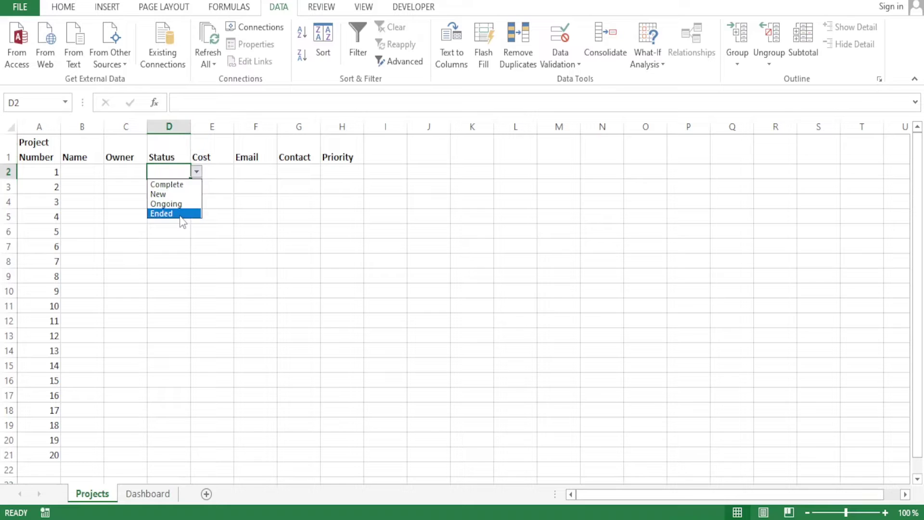
# - Remove the drop-down list from the Status heading cell D1 by setting its validation to allow any value
pyautogui.click(181, 149)
pyautogui.click(174, 151)
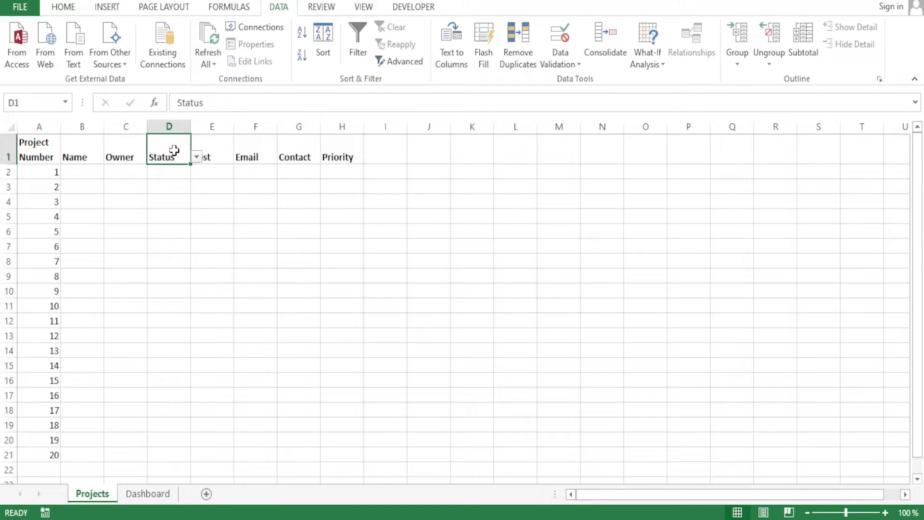
pyautogui.click(197, 157)
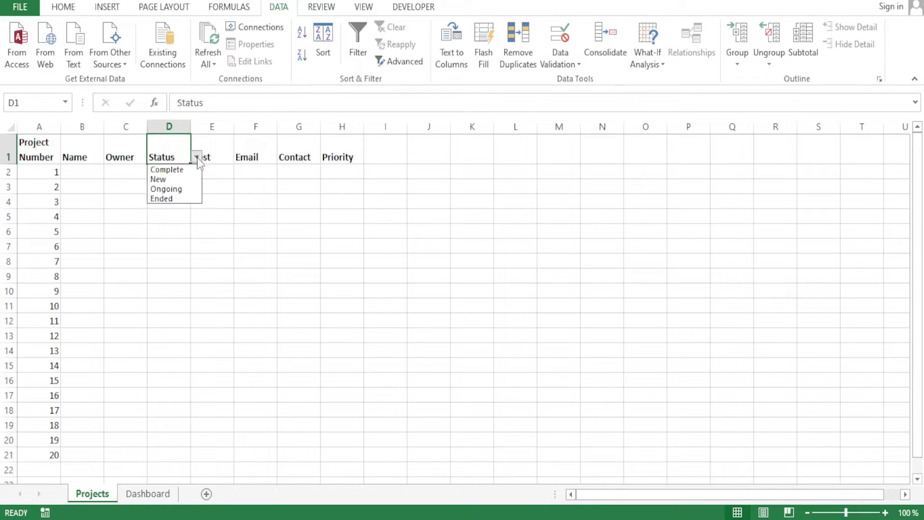
pyautogui.click(173, 157)
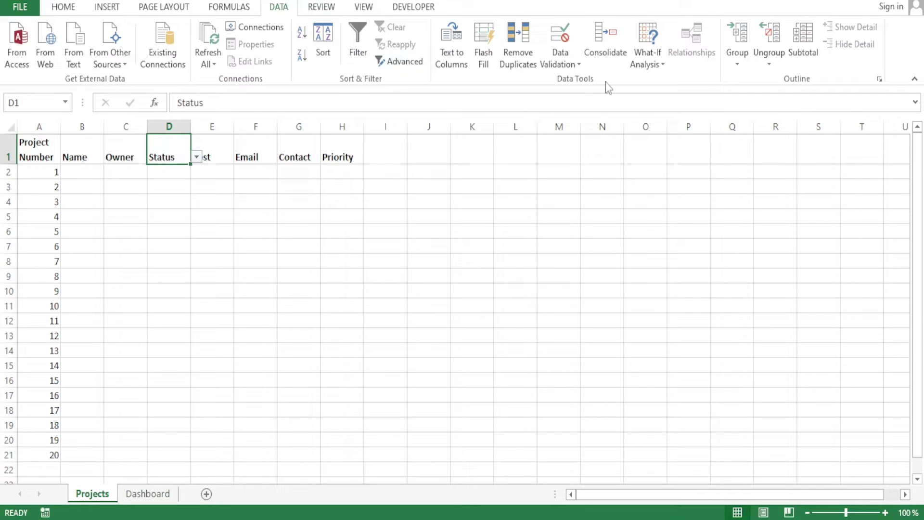
pyautogui.click(579, 68)
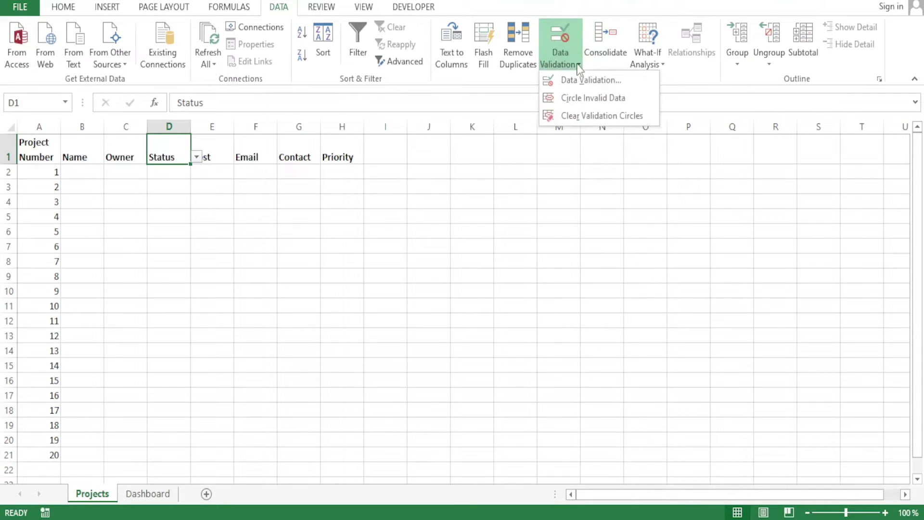
pyautogui.click(579, 81)
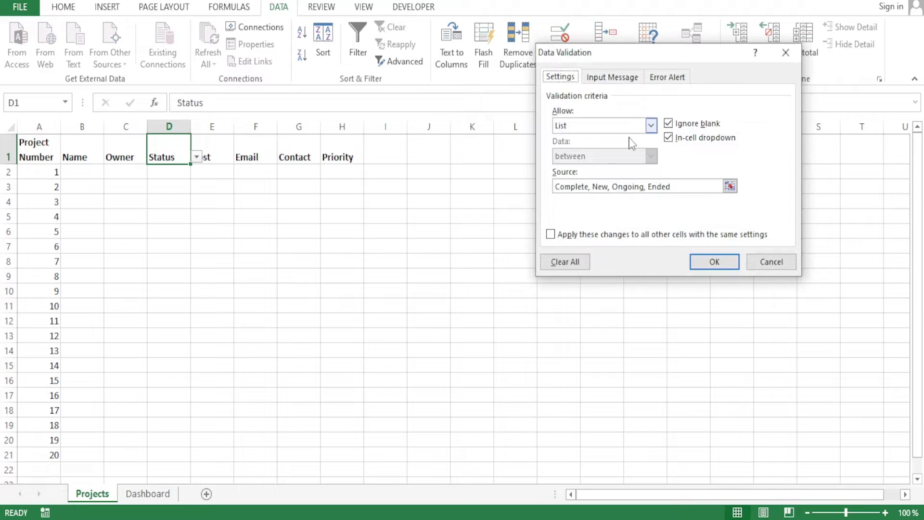
pyautogui.click(651, 127)
pyautogui.click(595, 139)
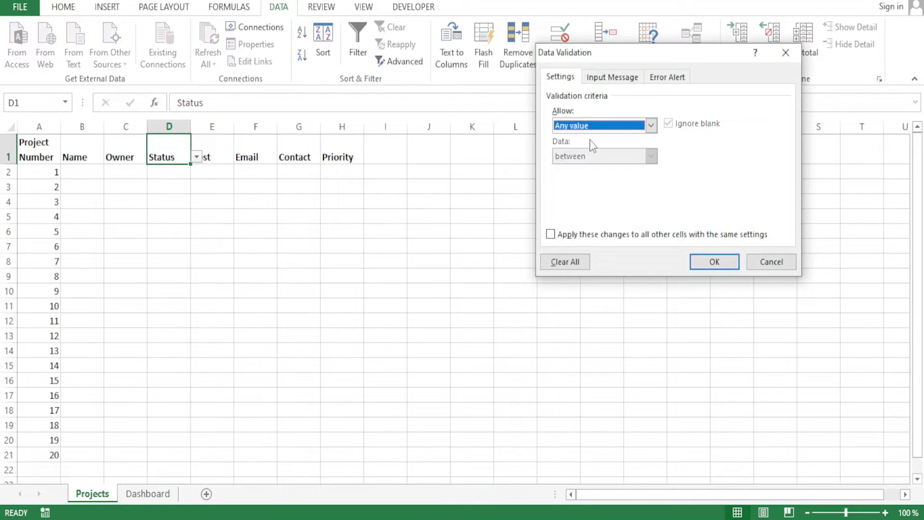
pyautogui.click(711, 261)
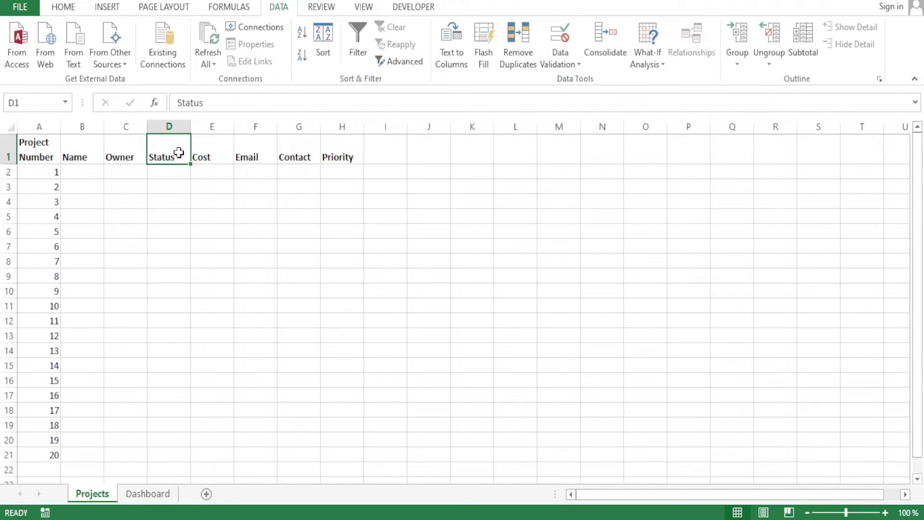
pyautogui.click(173, 172)
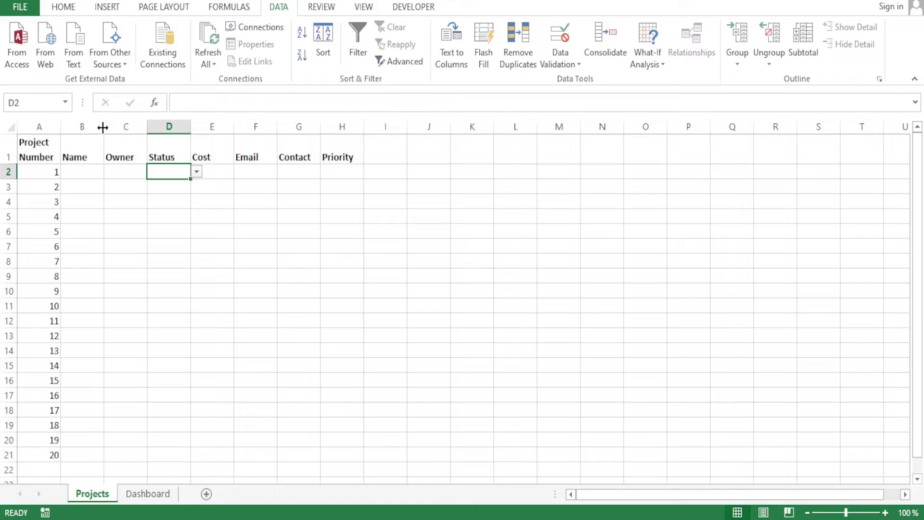
# - Enter Yotube Video as the first project's name in B2 and autofit the width of column B
pyautogui.click(77, 173)
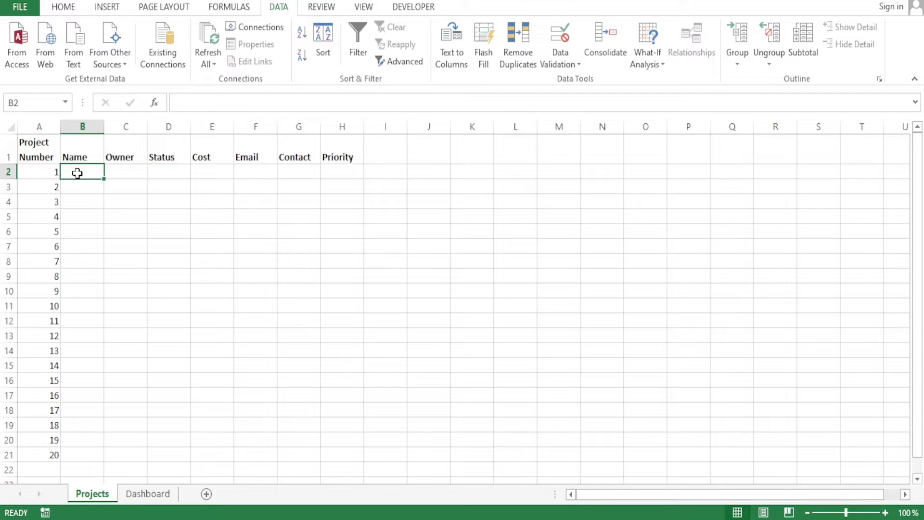
pyautogui.write('Yotube Video')
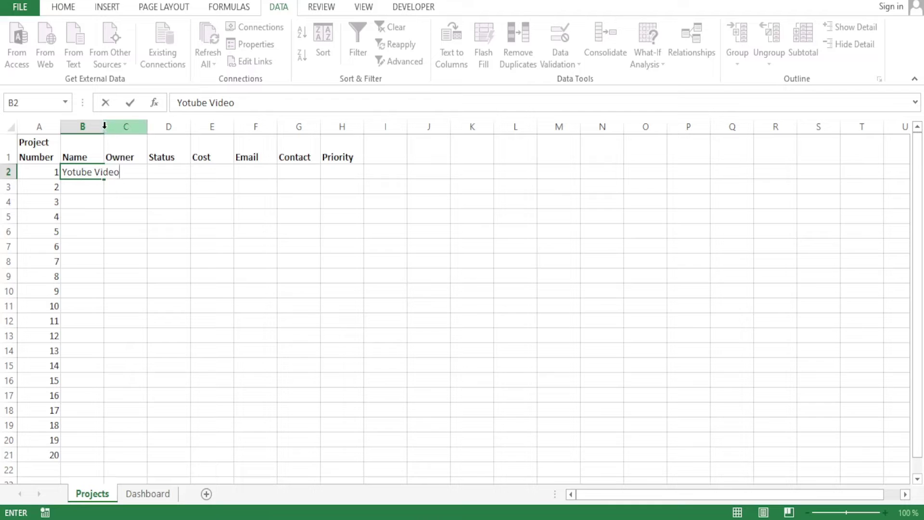
pyautogui.click(102, 198)
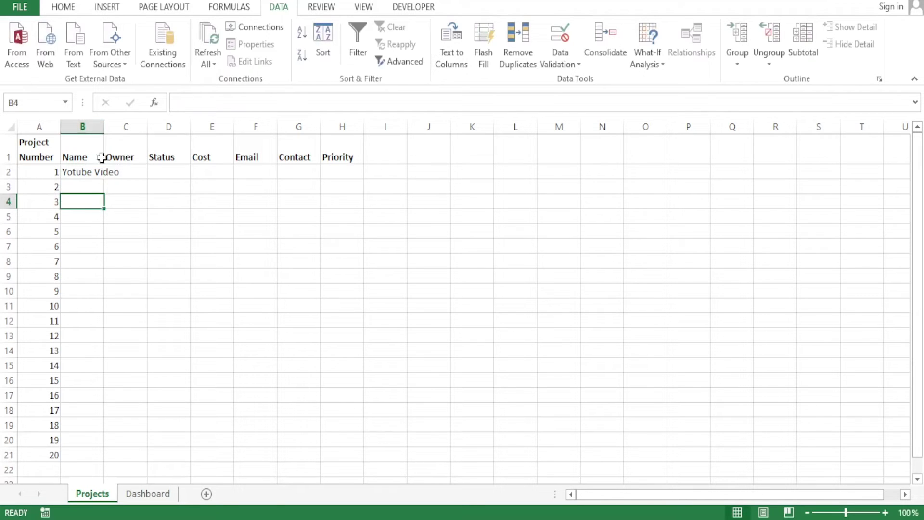
pyautogui.doubleClick(103, 127)
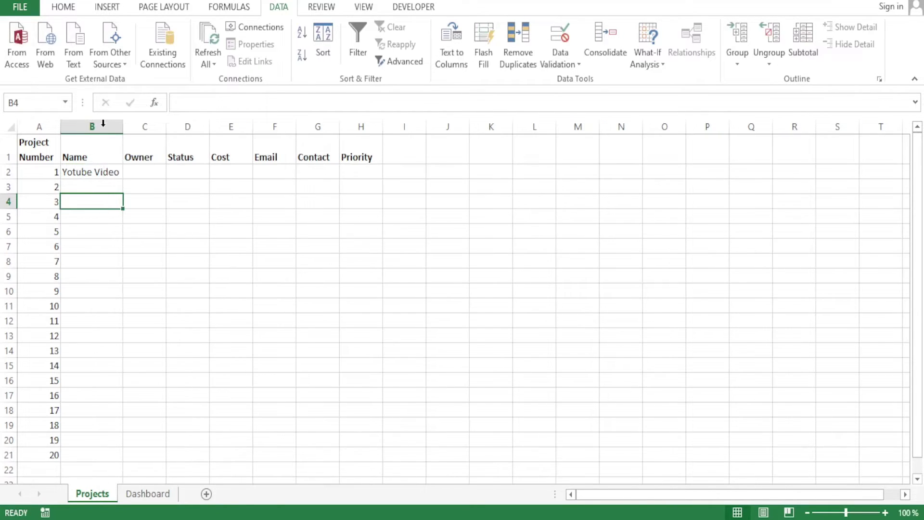
# - Enter the owner's first name for project 1 in C2 and choose New as its status in D2
pyautogui.click(146, 172)
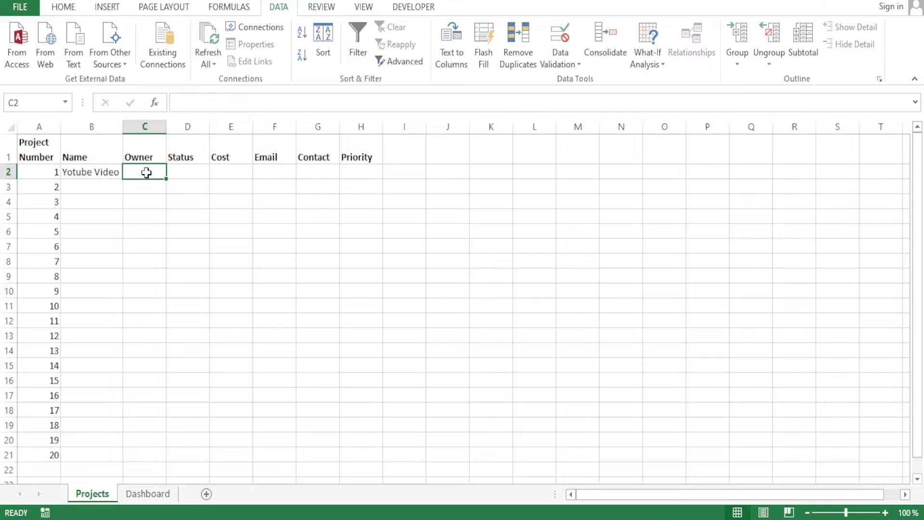
pyautogui.write('John')
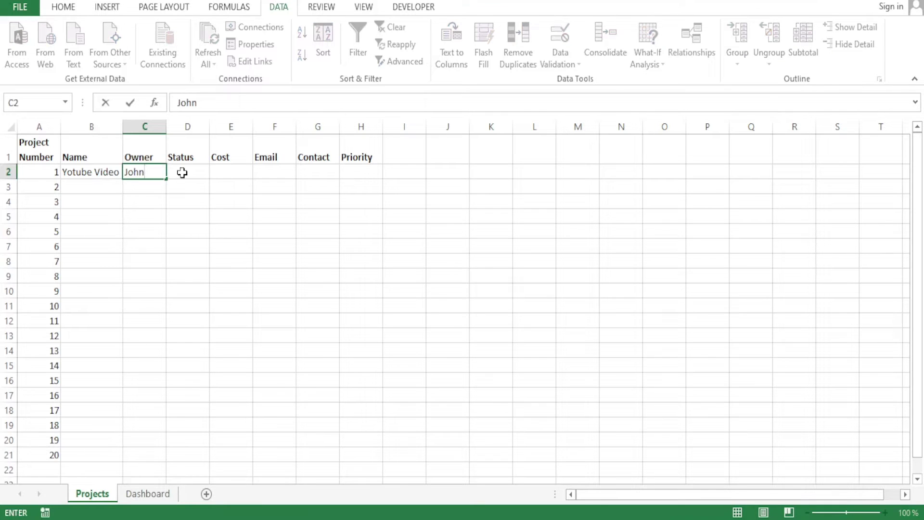
pyautogui.click(186, 171)
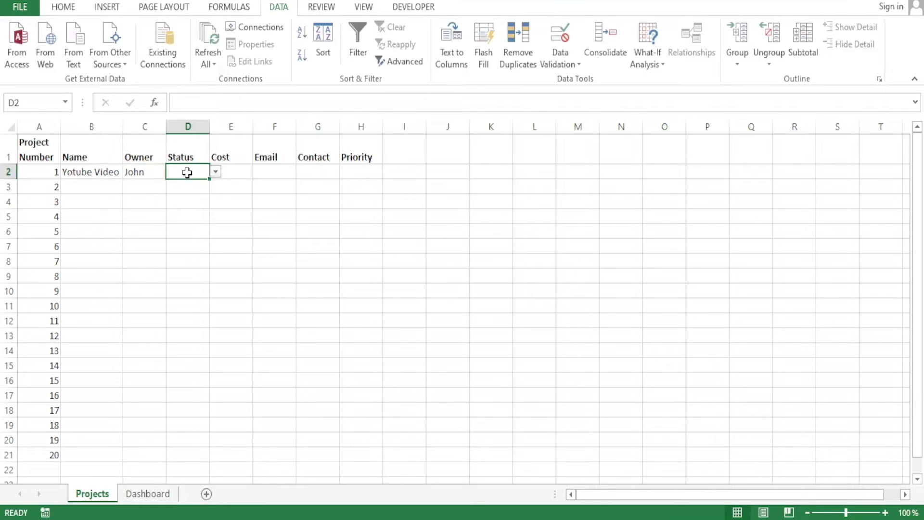
pyautogui.click(215, 172)
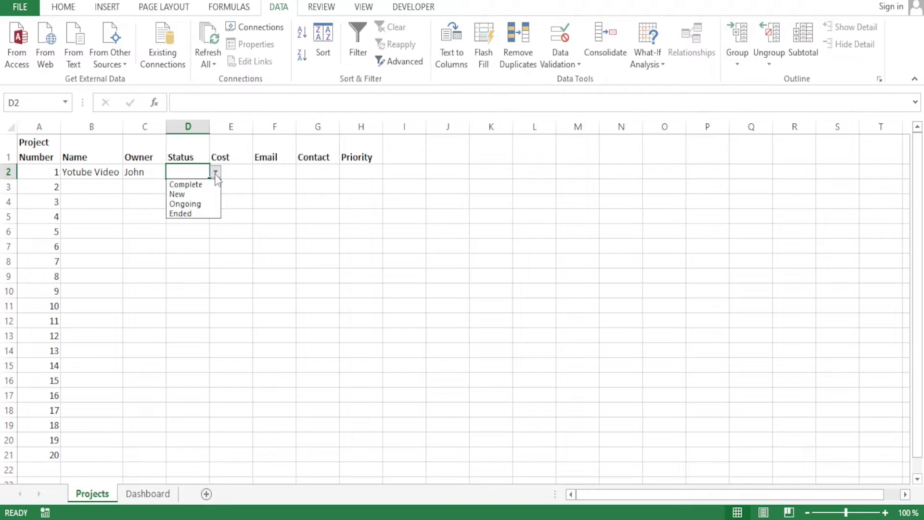
pyautogui.click(179, 193)
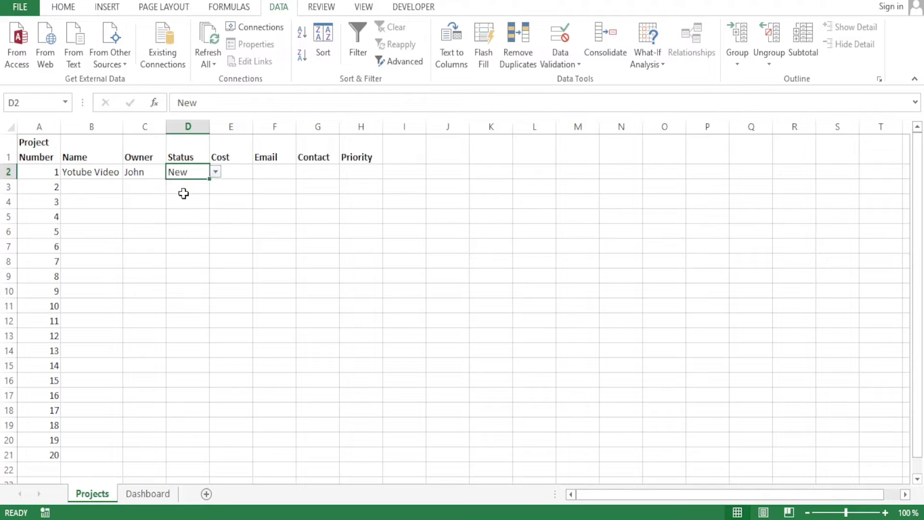
# - Format the whole Cost column E with the Currency number format
pyautogui.click(232, 173)
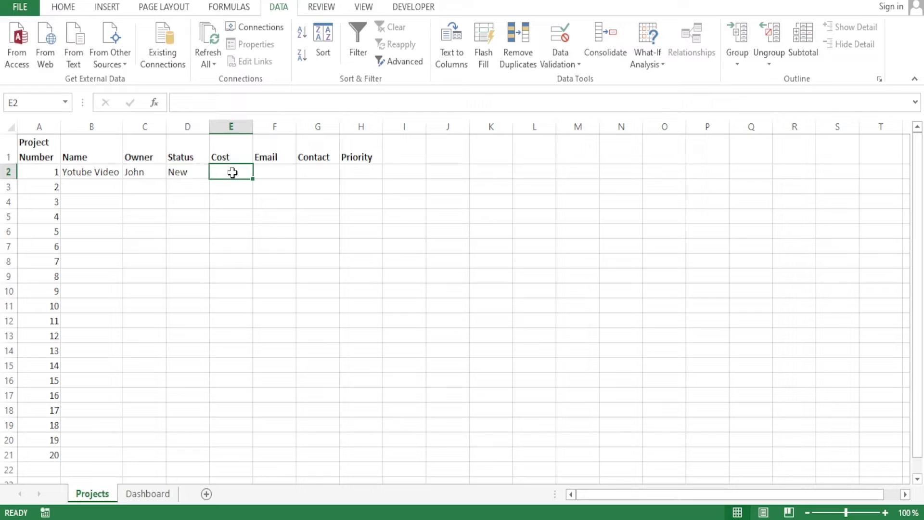
pyautogui.click(239, 125)
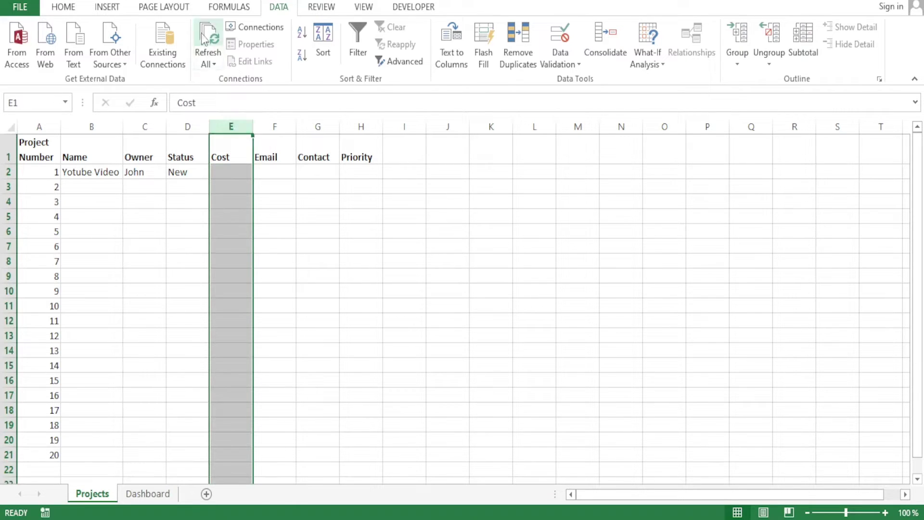
pyautogui.click(62, 7)
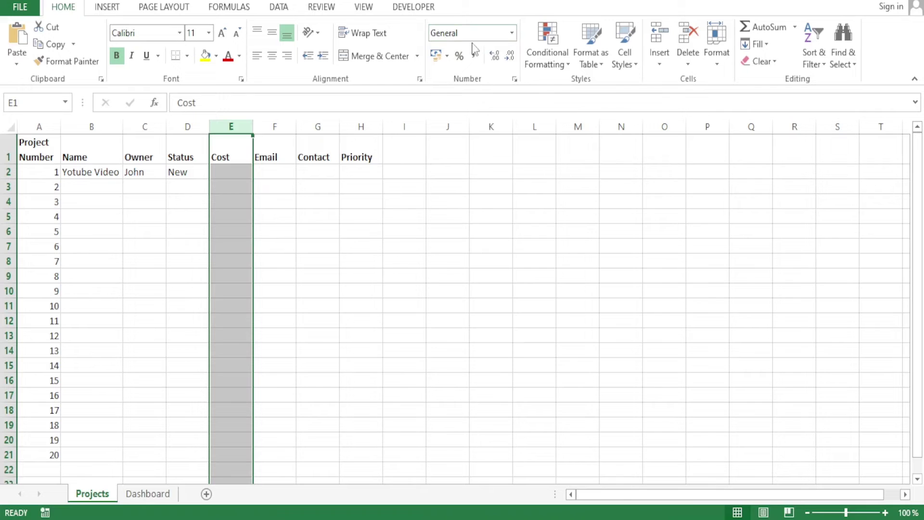
pyautogui.click(512, 33)
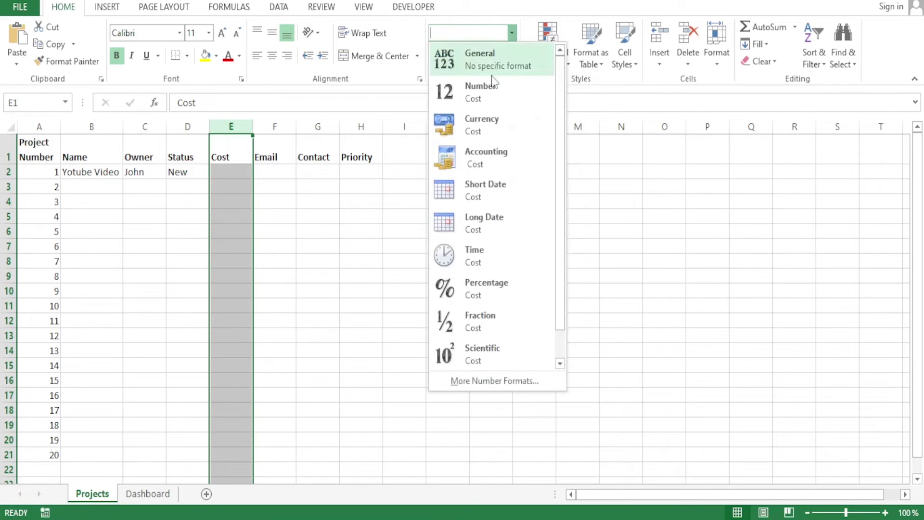
pyautogui.click(482, 128)
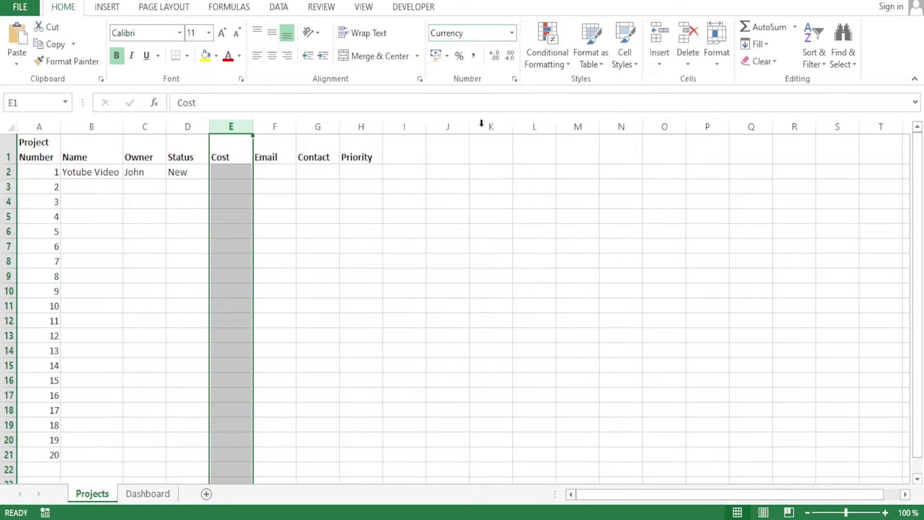
# - Enter 100 as the cost of project 1 in E2
pyautogui.click(222, 173)
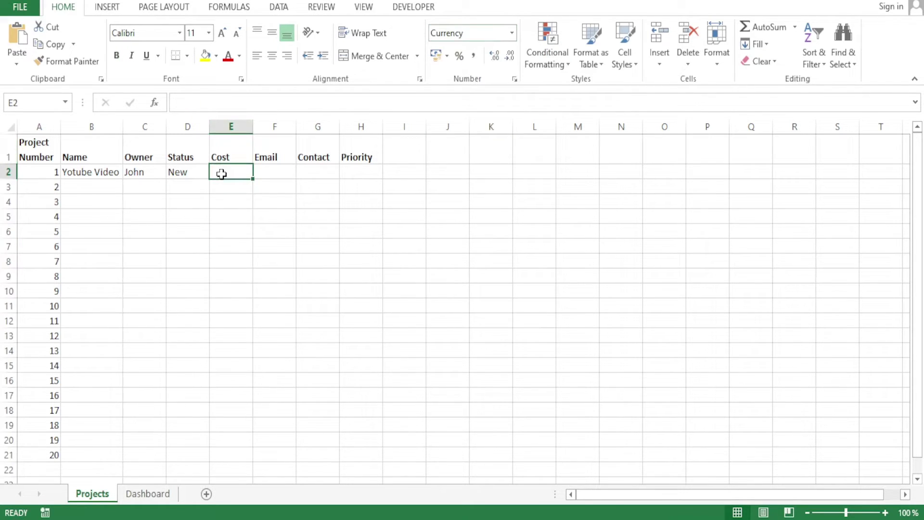
pyautogui.write('100')
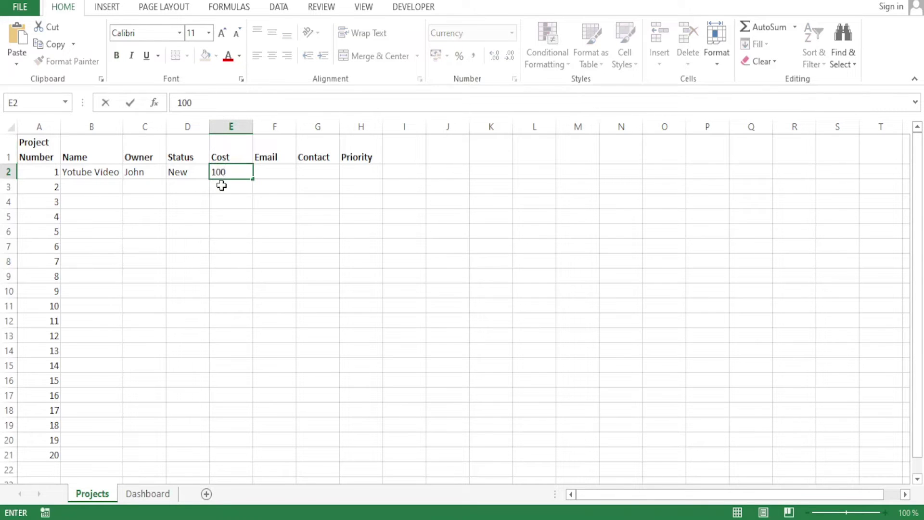
pyautogui.press('Return')
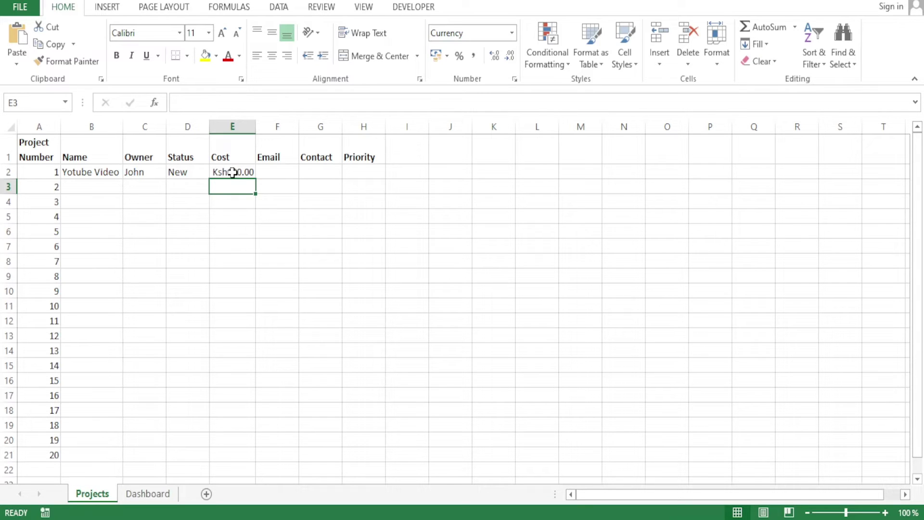
# - Apply the $ English (United States) accounting format to the cost in E2
pyautogui.click(233, 173)
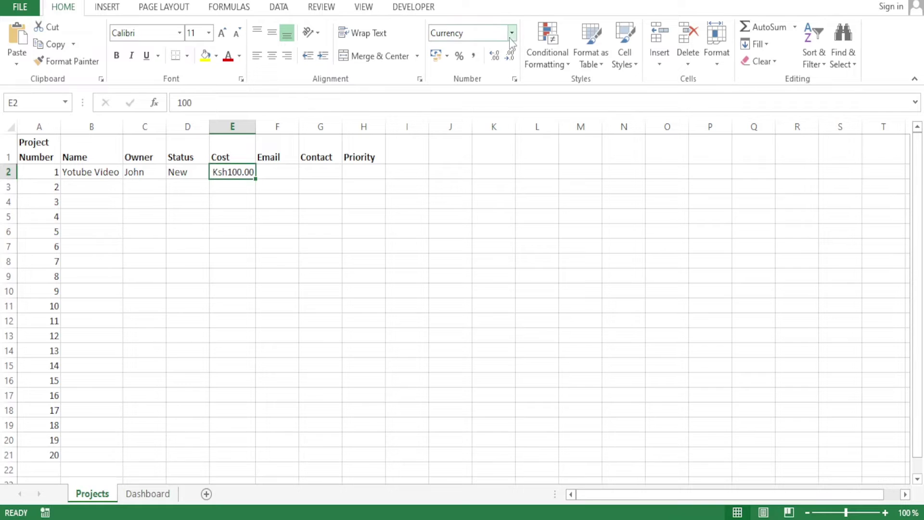
pyautogui.click(447, 56)
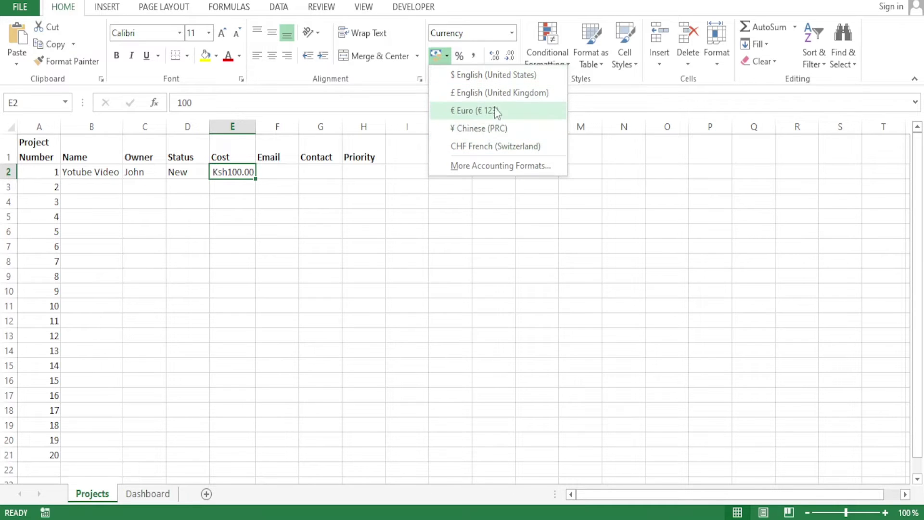
pyautogui.click(478, 76)
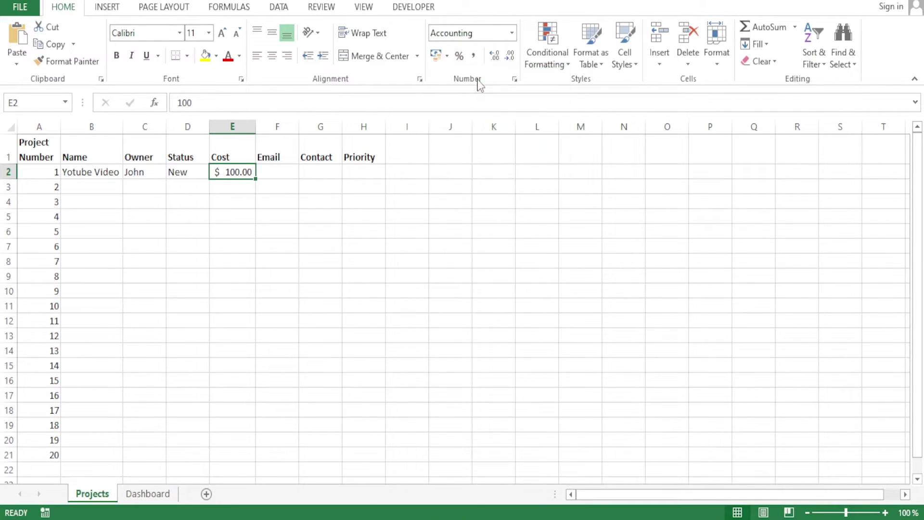
# - Enter costs of 200 in E3 and 400 in E4, with the Cost column in the £ accounting format
pyautogui.click(232, 187)
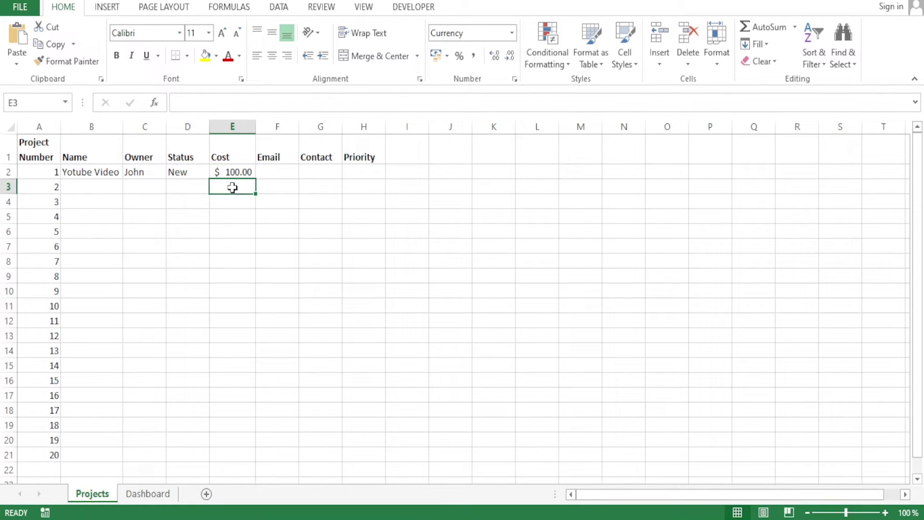
pyautogui.write('200')
pyautogui.press('Return')
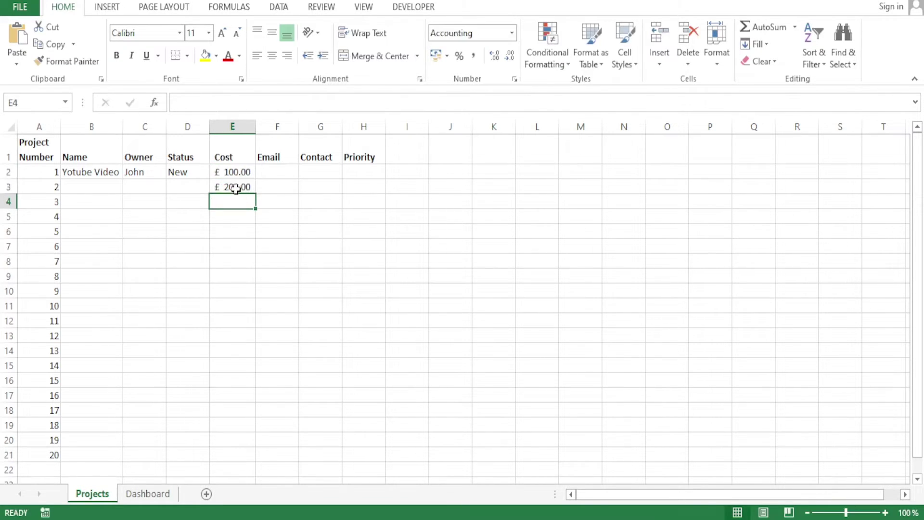
pyautogui.click(233, 187)
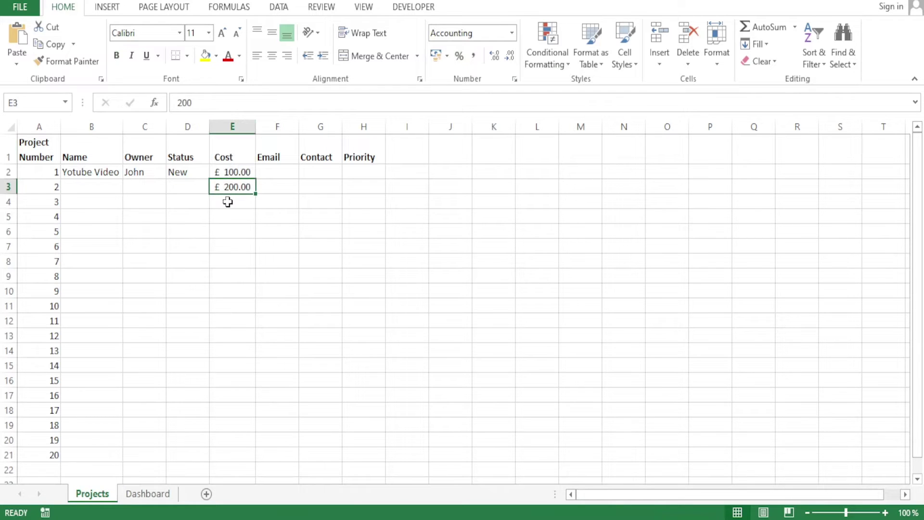
pyautogui.click(228, 202)
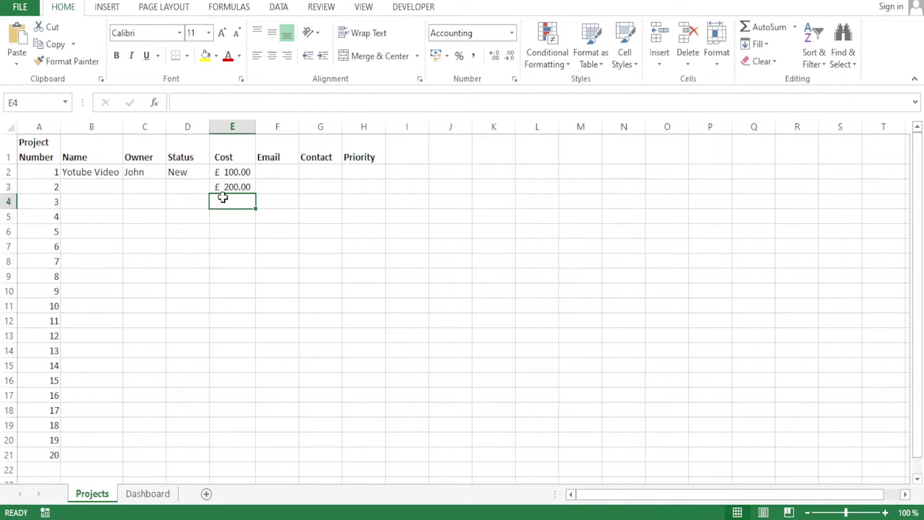
pyautogui.write('400')
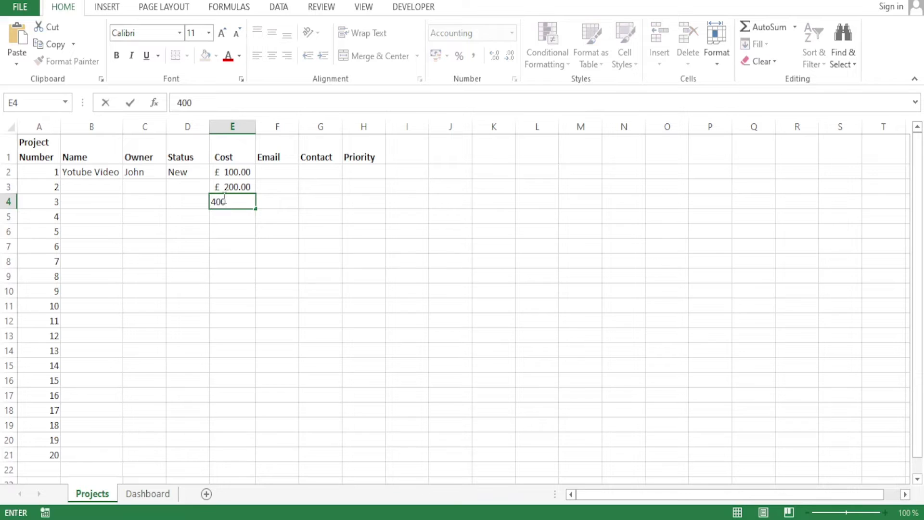
pyautogui.press('Return')
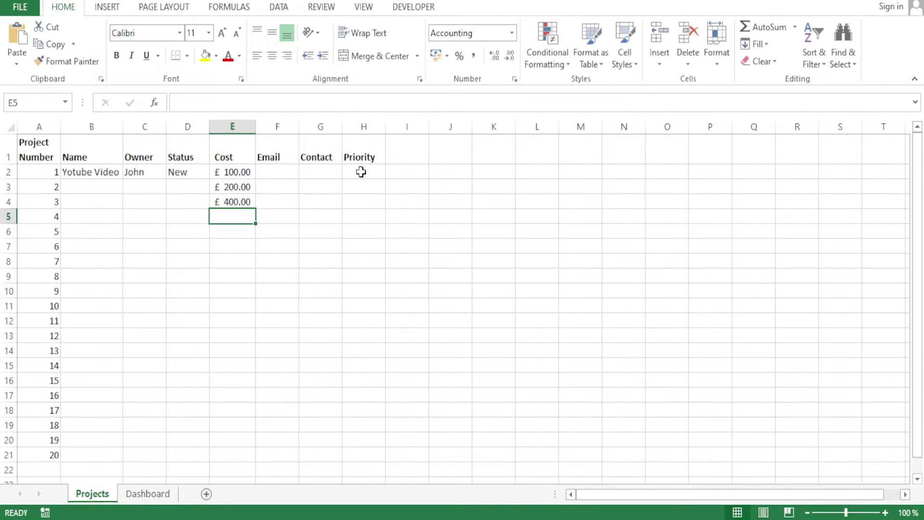
# - Add list validation to the Priority column H with the options Urgent, Moderate, Not Important
pyautogui.click(364, 127)
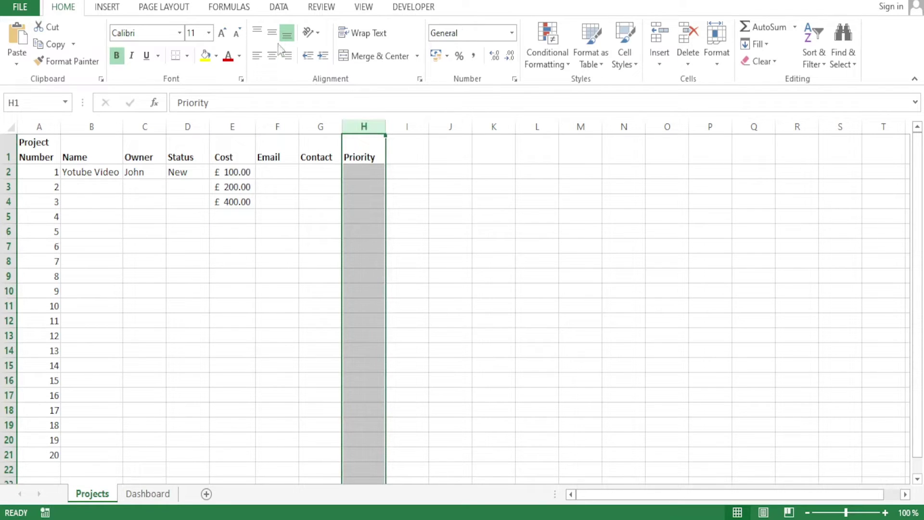
pyautogui.click(287, 8)
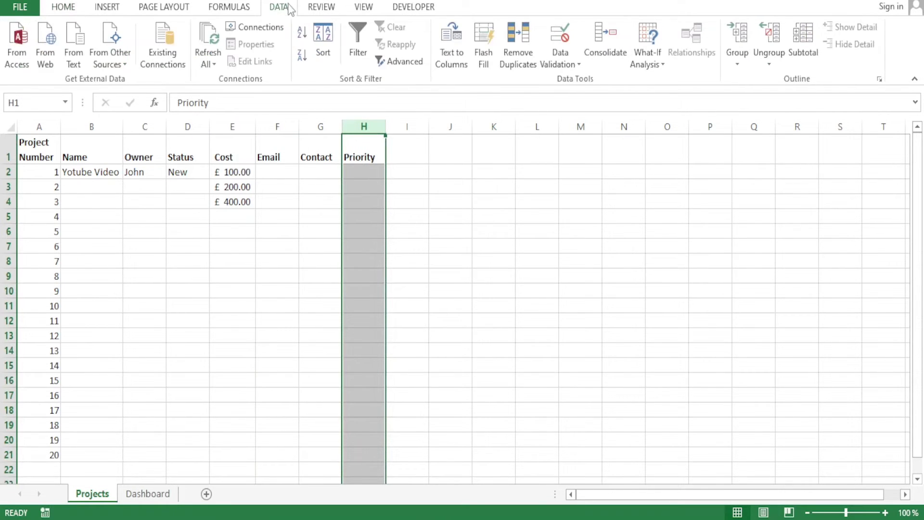
pyautogui.click(576, 65)
pyautogui.click(585, 79)
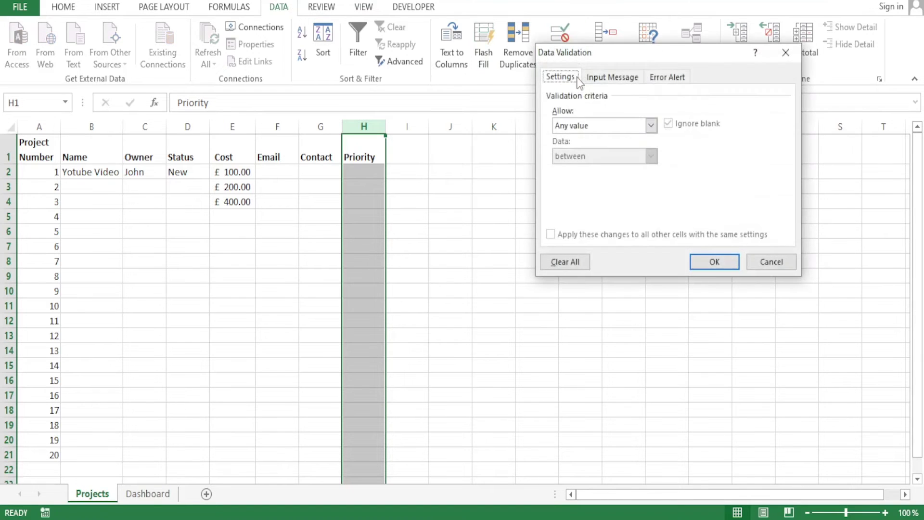
pyautogui.click(650, 126)
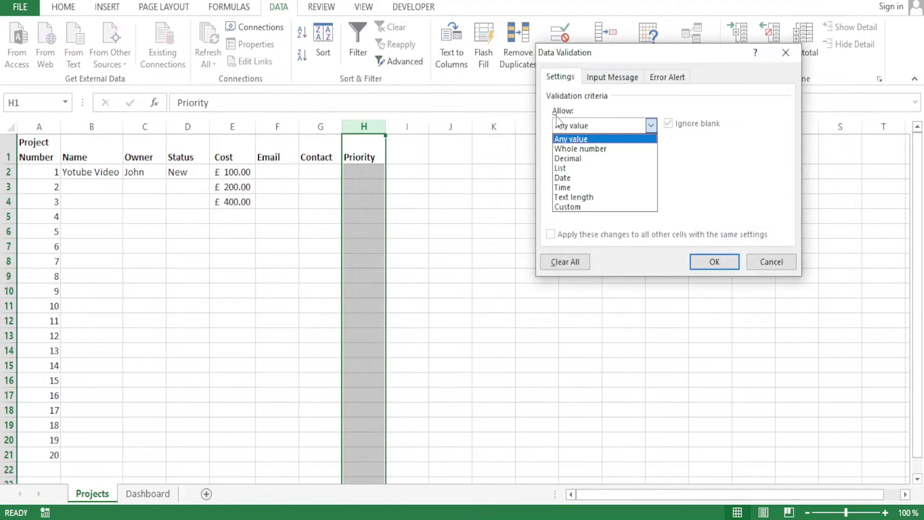
pyautogui.click(569, 169)
pyautogui.click(573, 185)
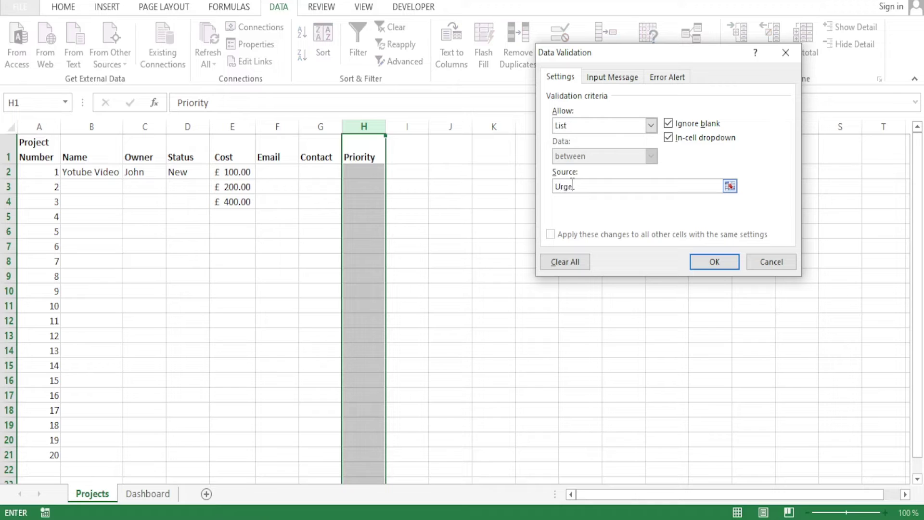
pyautogui.write('Urgent, Moderate, Not Important')
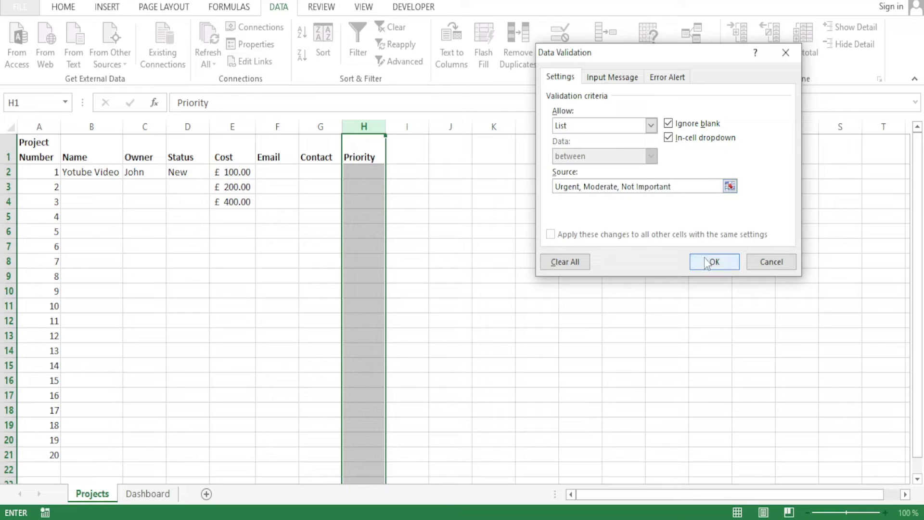
pyautogui.click(714, 261)
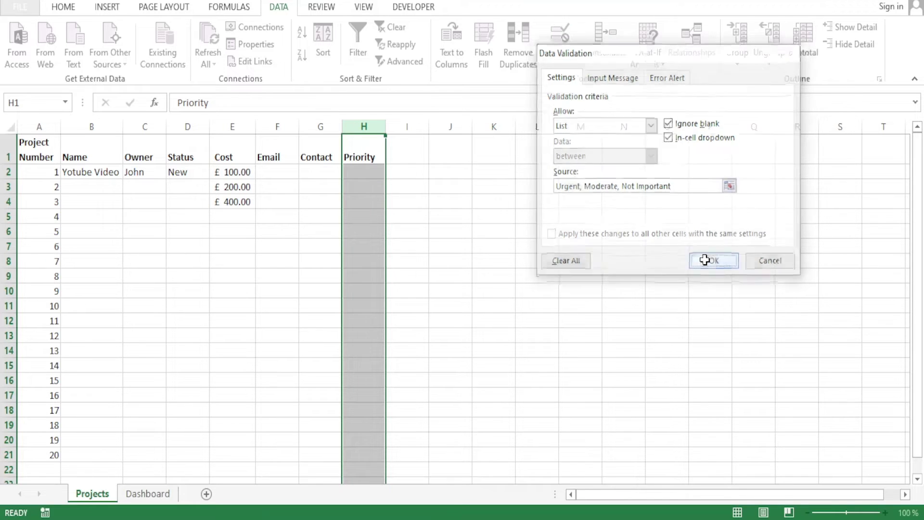
# - Choose Urgent as project 1's priority in H2 and check the Priority heading cell H1 for a drop-down
pyautogui.click(371, 176)
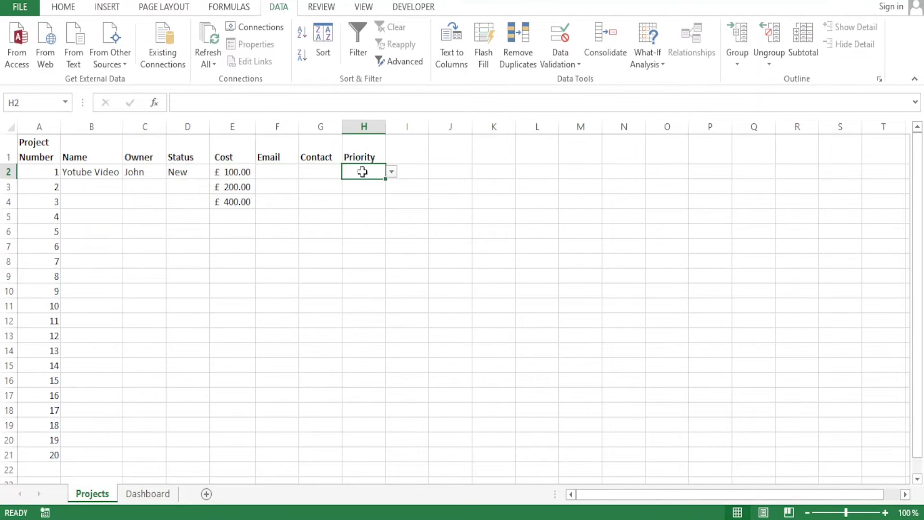
pyautogui.click(391, 172)
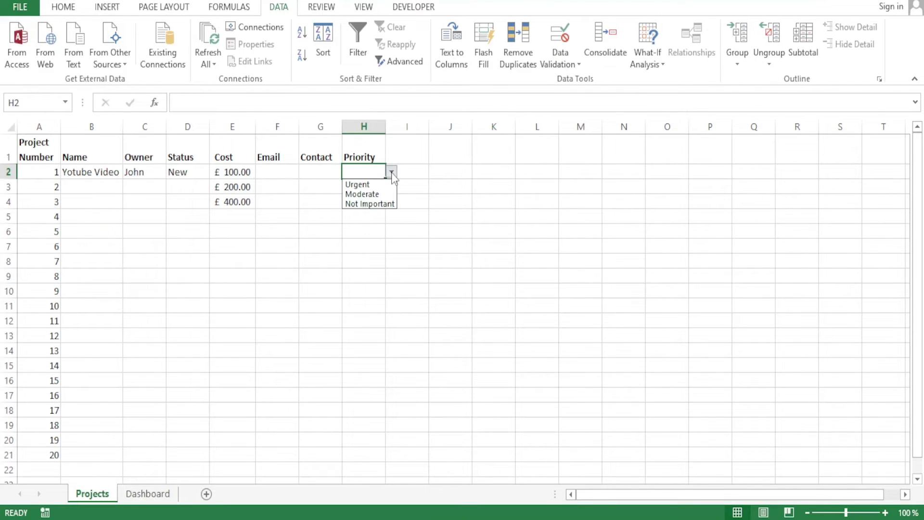
pyautogui.click(364, 186)
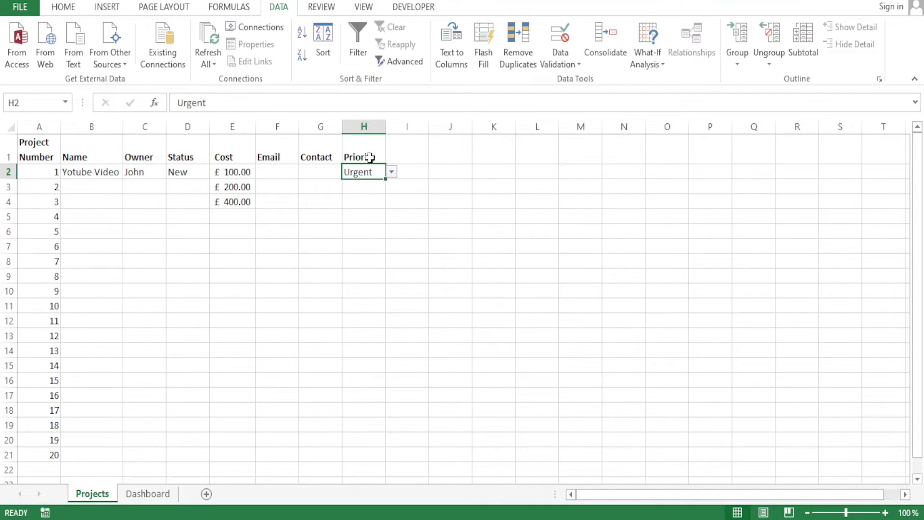
pyautogui.click(362, 154)
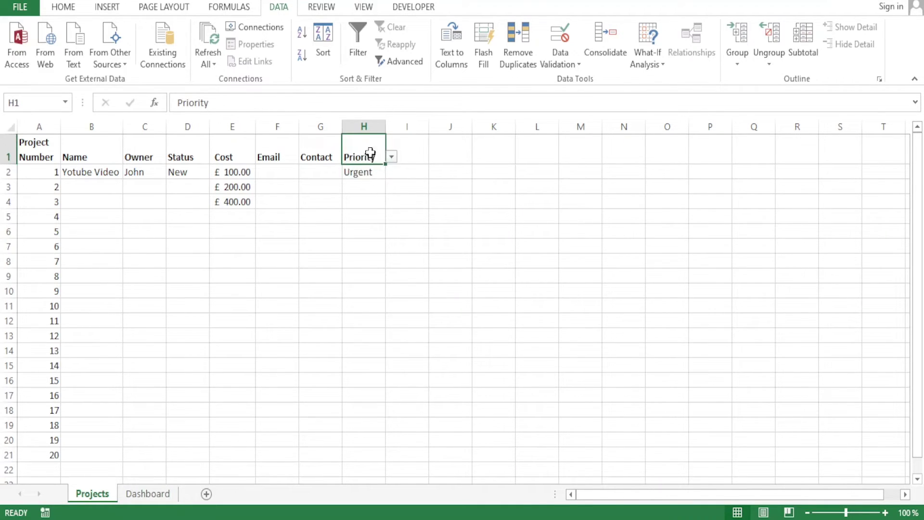
pyautogui.click(277, 217)
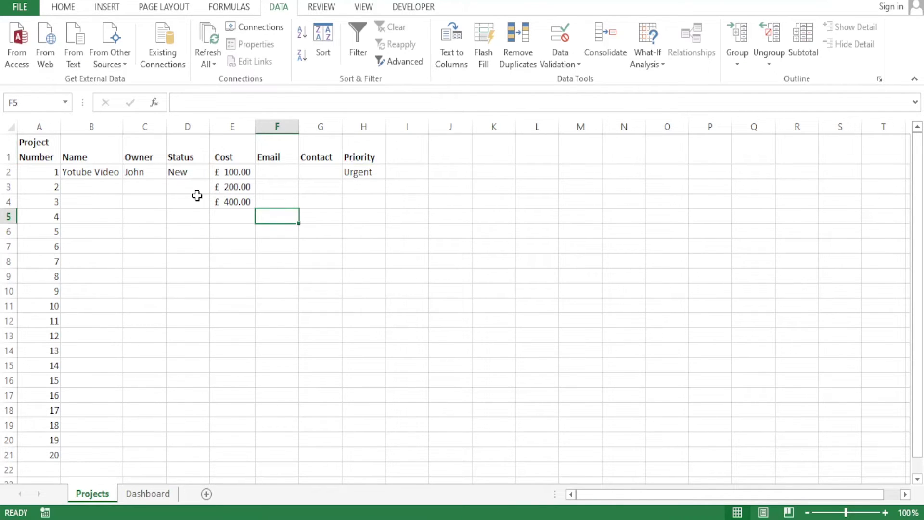
# - Enter Seminar video as project 2's name in B3 and its owner's first name in C3
pyautogui.click(82, 188)
pyautogui.write('S')
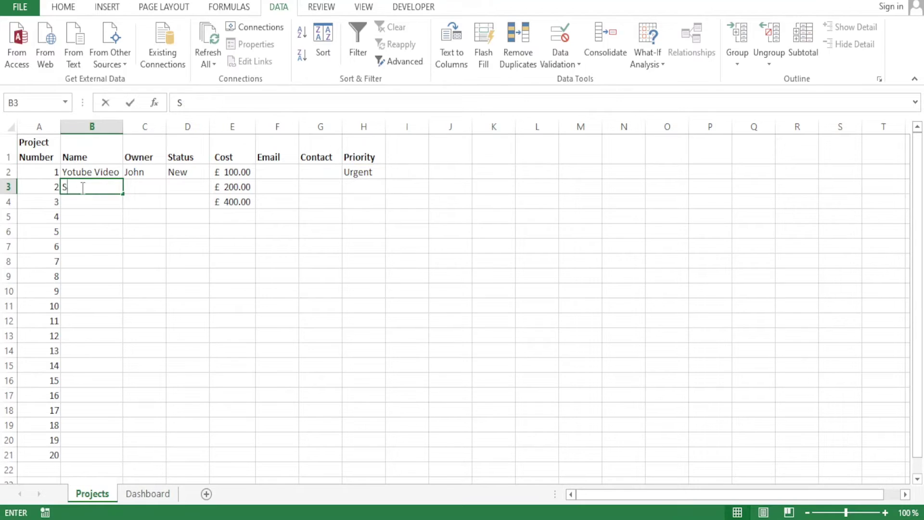
pyautogui.write('eminar video')
pyautogui.press('Return')
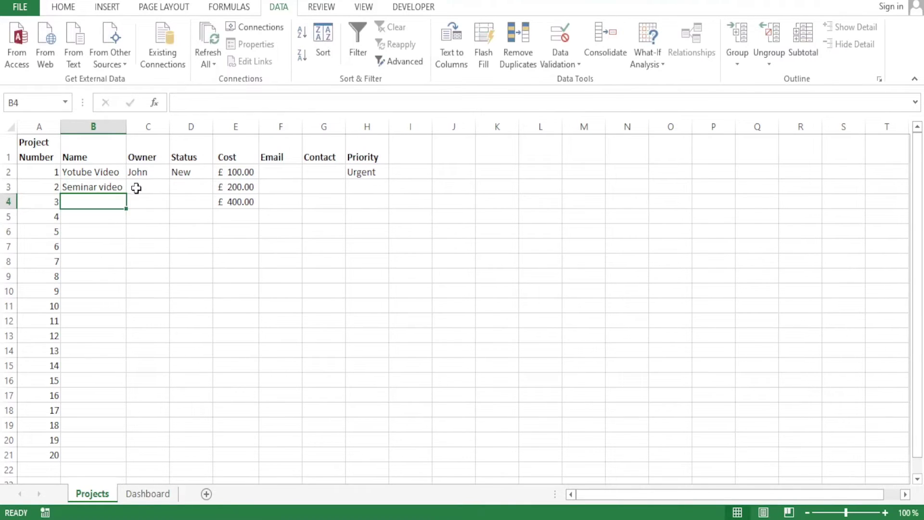
pyautogui.click(137, 187)
pyautogui.write('Mary')
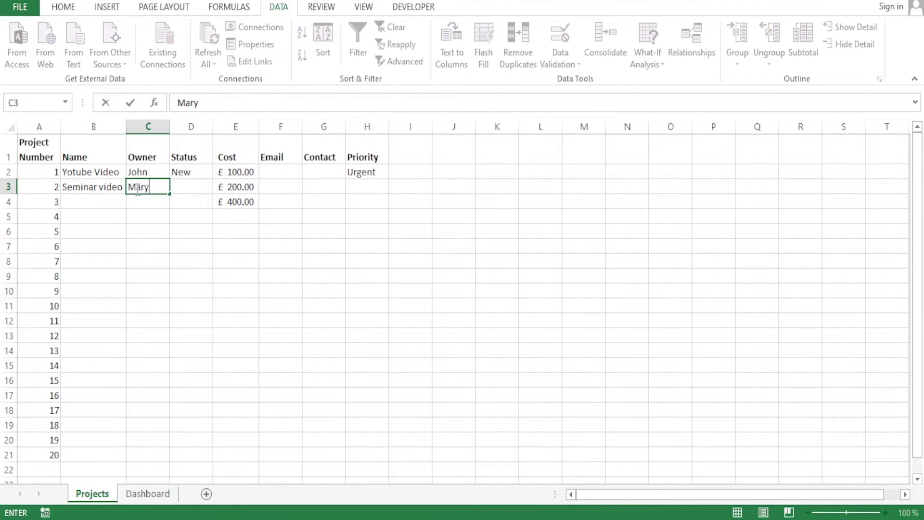
# - Choose Ongoing as the status of project 2 in D3
pyautogui.click(190, 188)
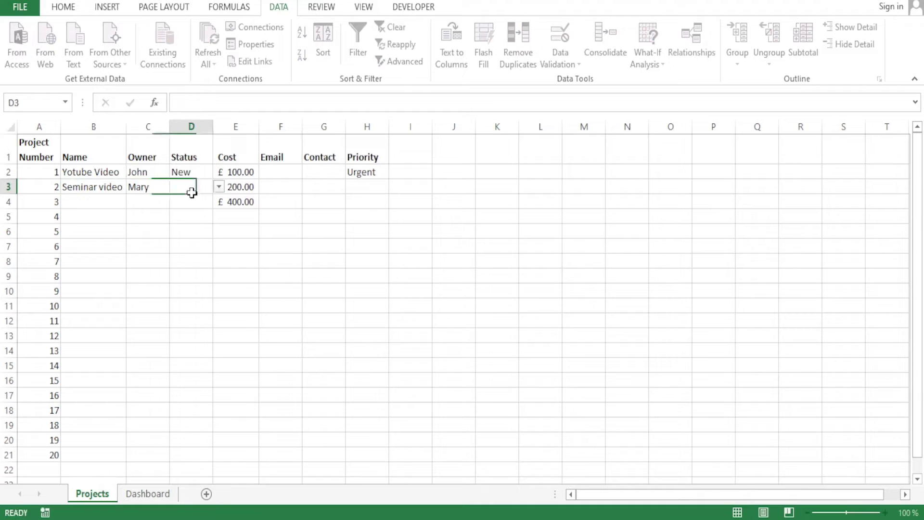
pyautogui.click(219, 187)
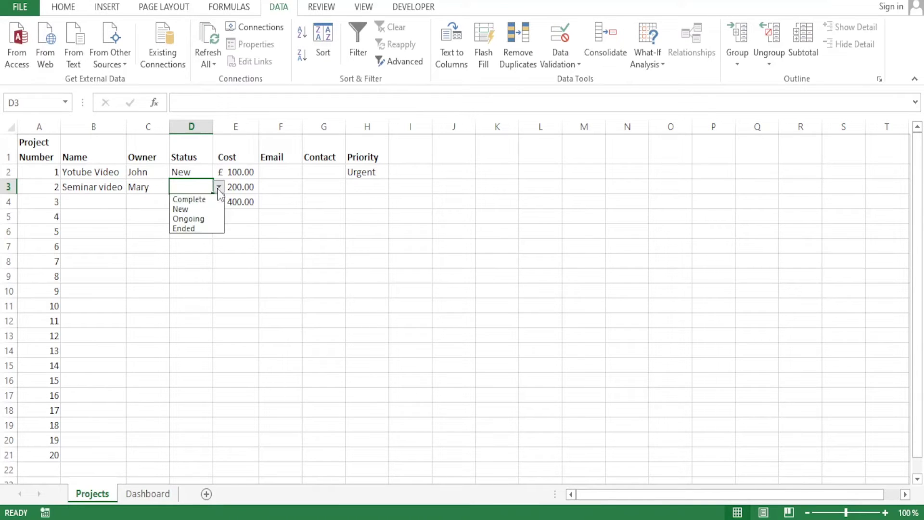
pyautogui.click(193, 220)
pyautogui.click(240, 189)
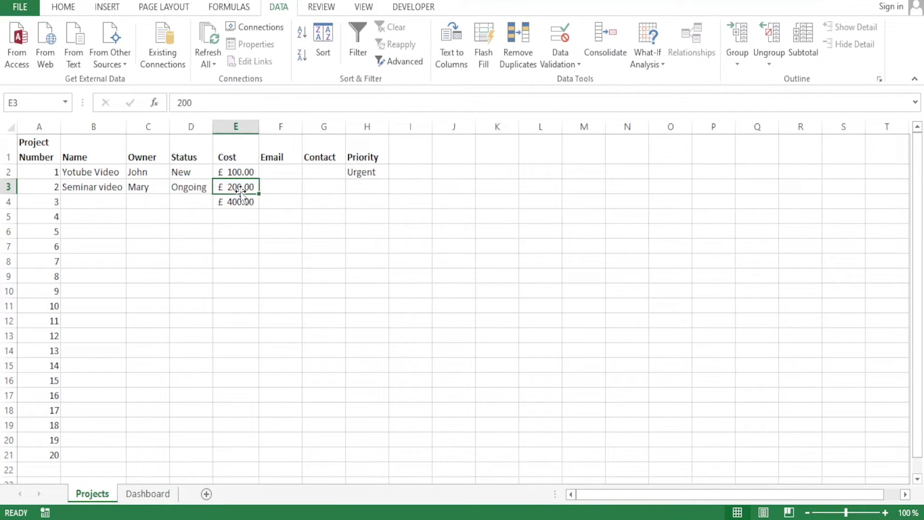
# - Set the priority of project 2 in H3 to Moderate
pyautogui.click(273, 185)
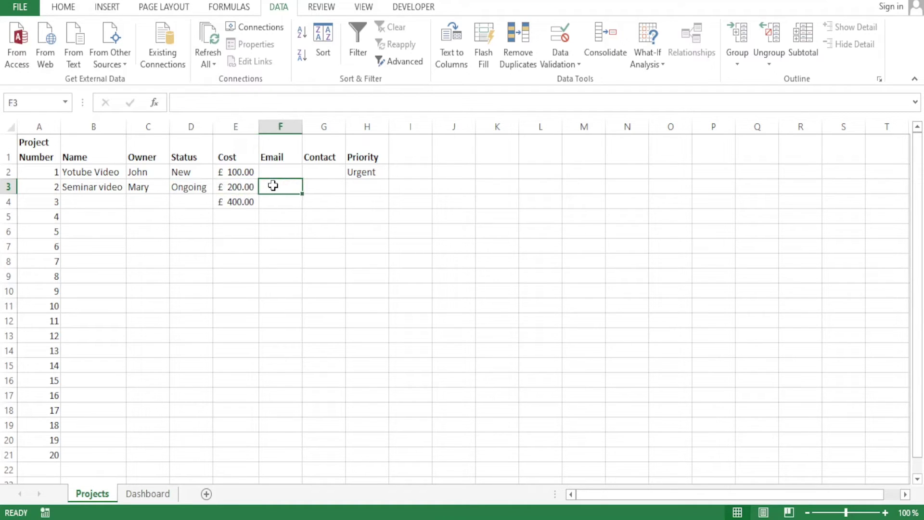
pyautogui.write('m')
pyautogui.click(268, 242)
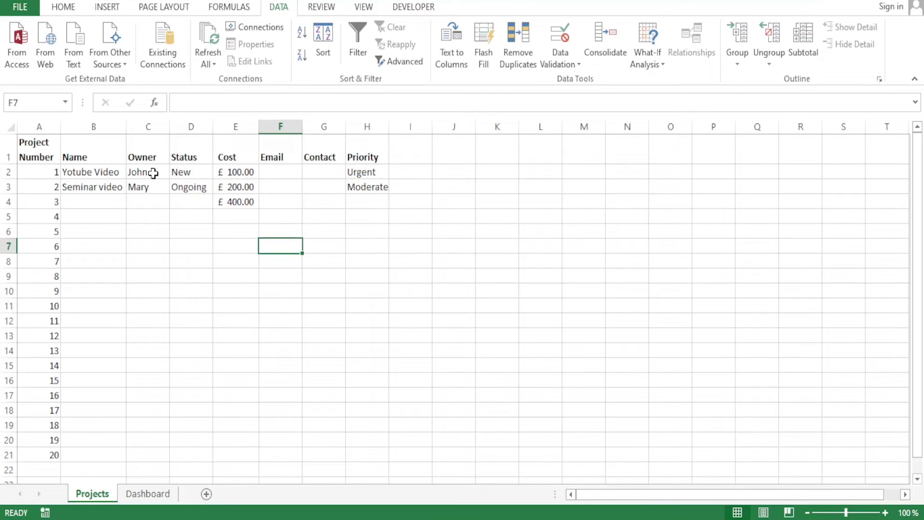
# - Fill the whole heading row 1 of the Projects sheet with light blue
pyautogui.click(2, 151)
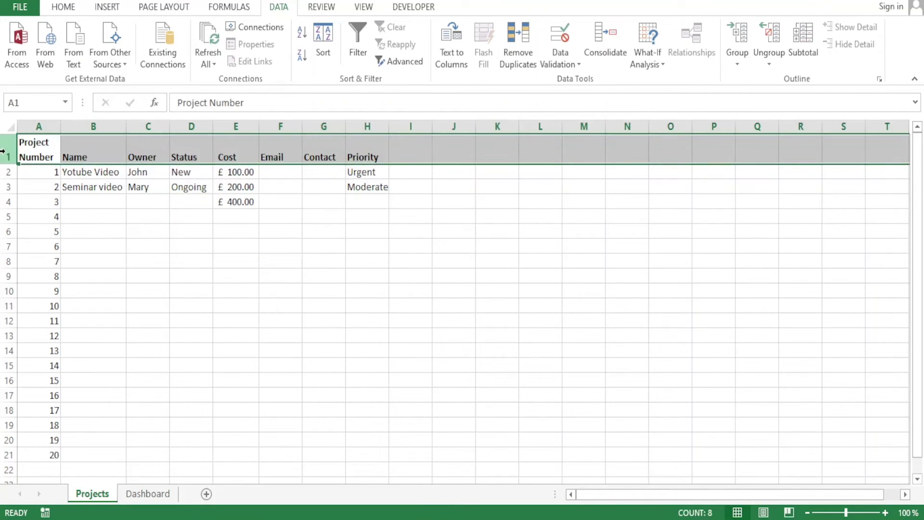
pyautogui.click(63, 9)
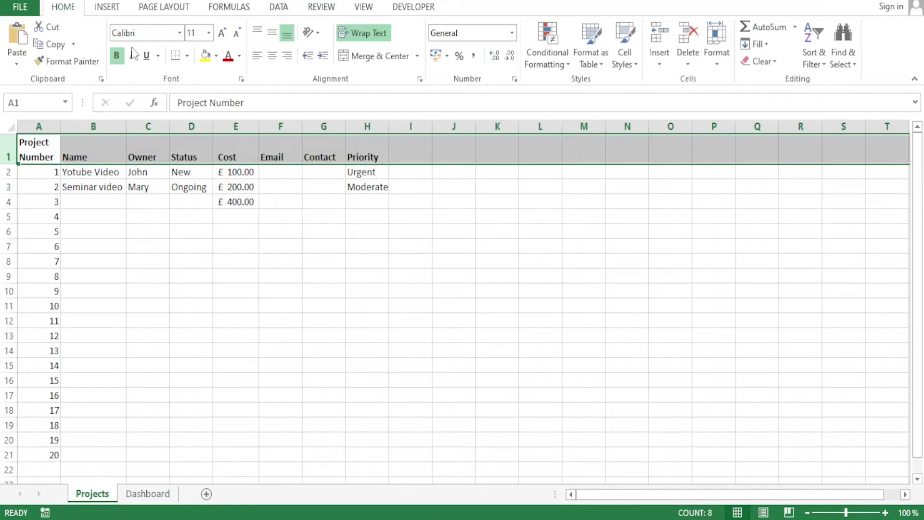
pyautogui.click(216, 56)
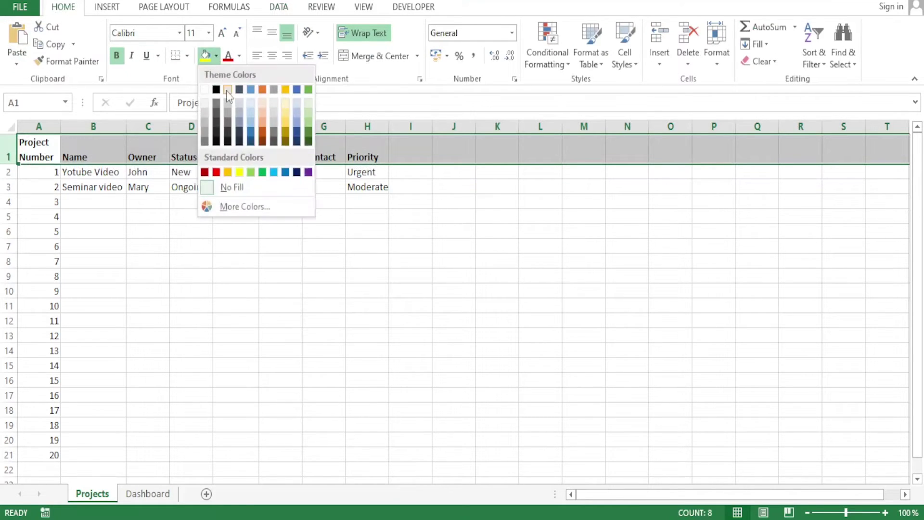
pyautogui.click(251, 126)
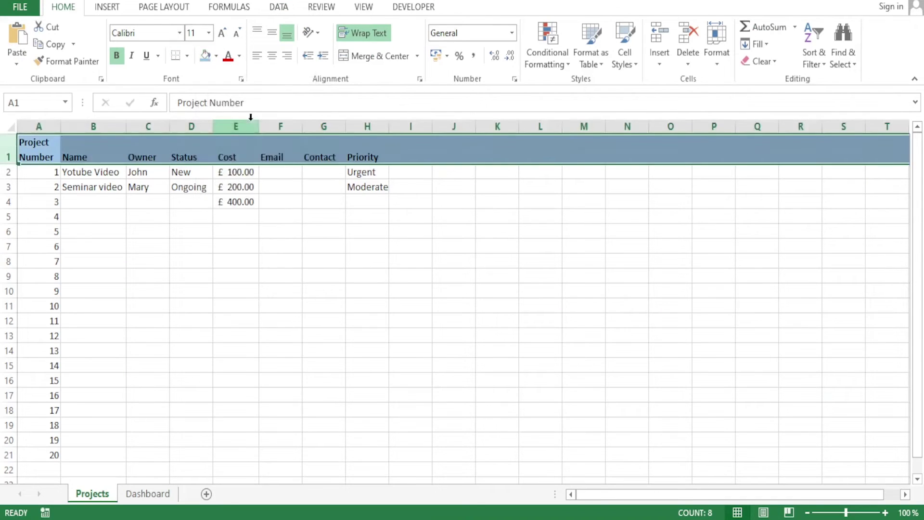
pyautogui.click(424, 207)
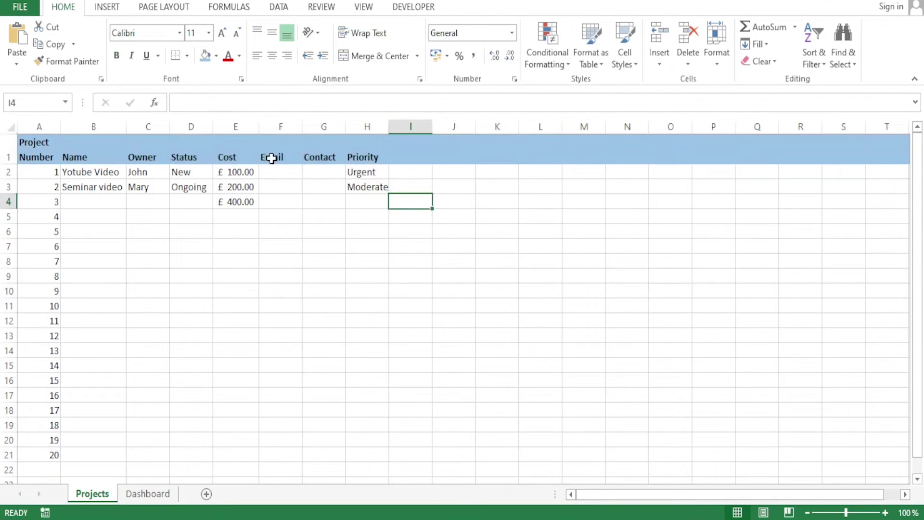
# - Fill the Cost column E with light orange
pyautogui.click(236, 124)
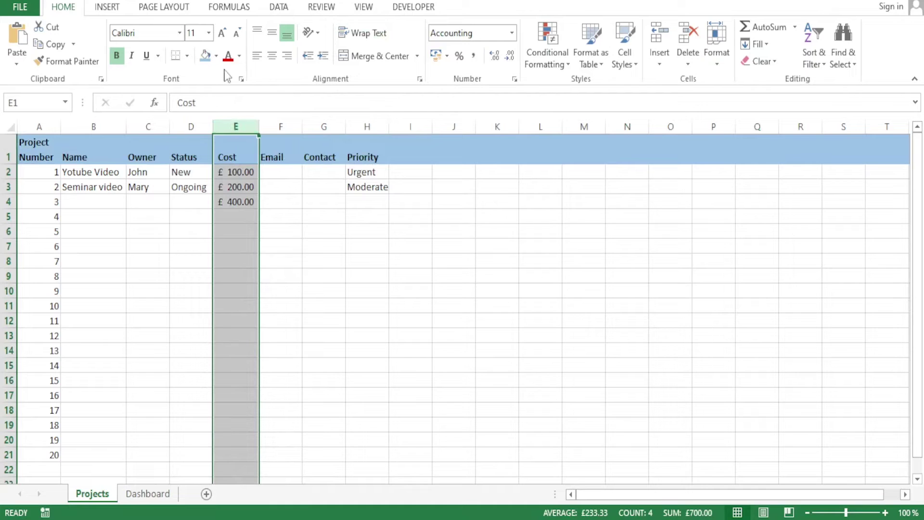
pyautogui.click(216, 56)
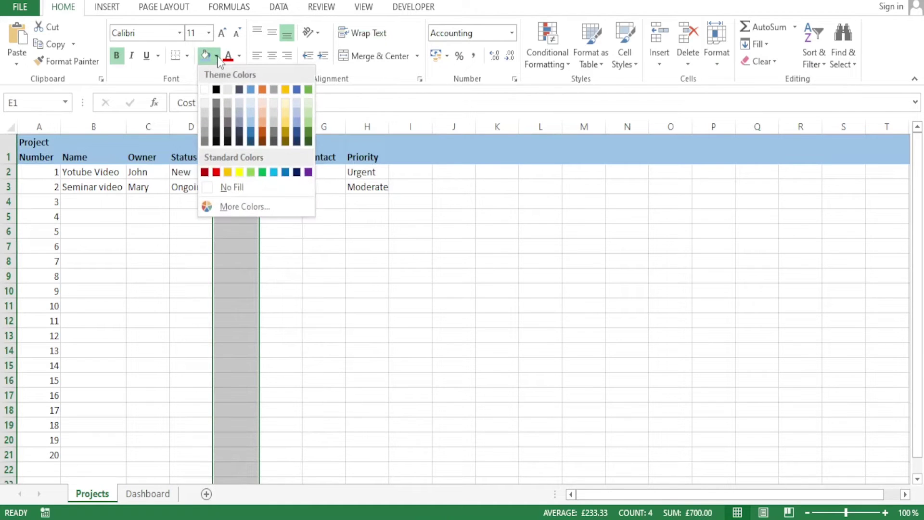
pyautogui.click(263, 125)
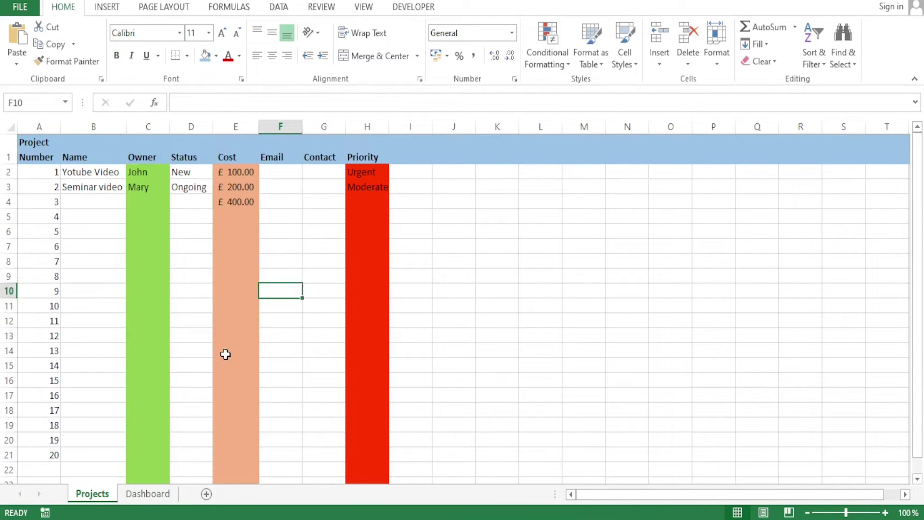
# - Enter the label Total Project in cell B2 of the Dashboard sheet
pyautogui.click(148, 494)
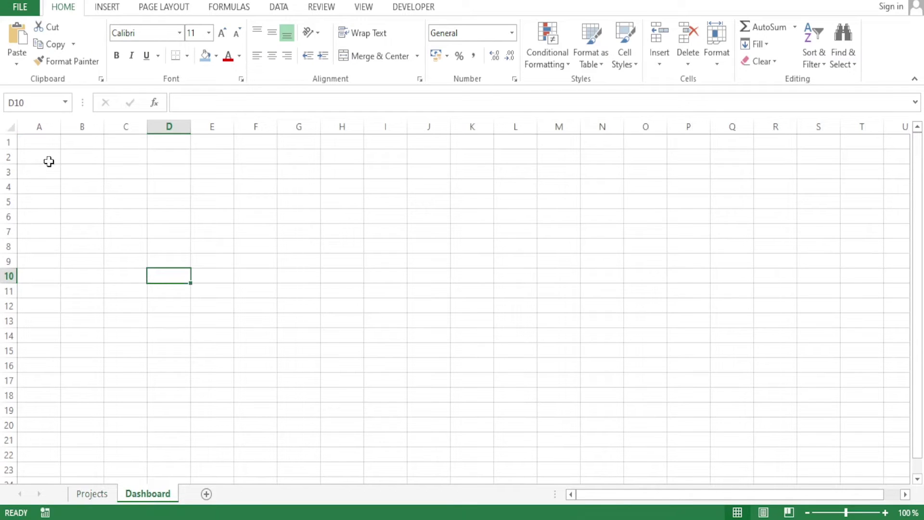
pyautogui.click(92, 493)
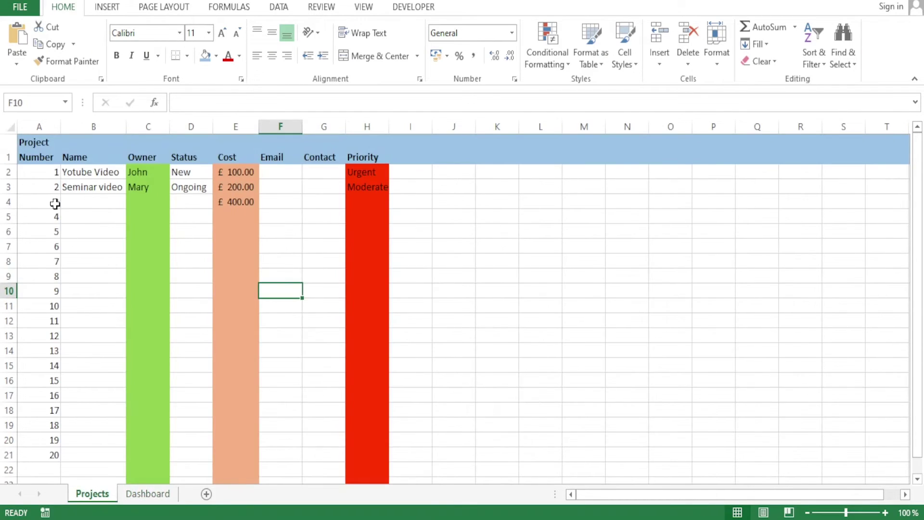
pyautogui.click(148, 493)
pyautogui.click(66, 160)
pyautogui.write('Tita')
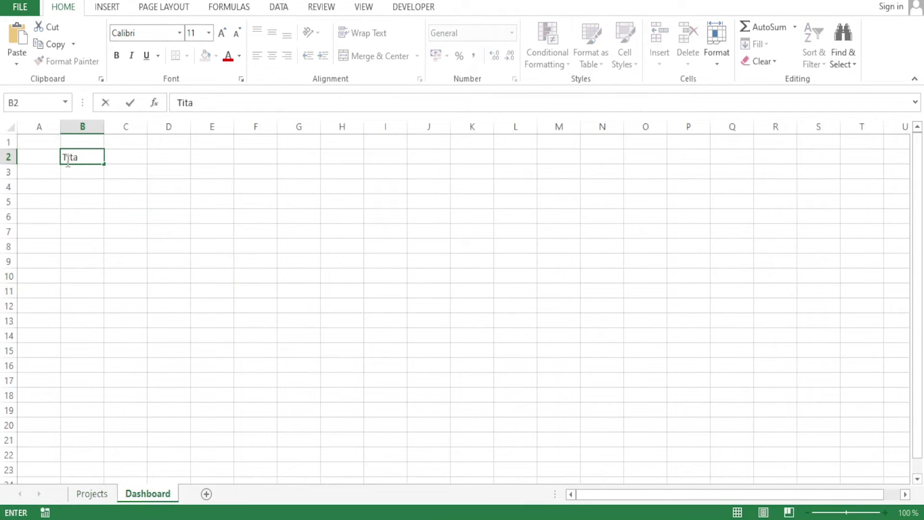
pyautogui.write('oject')
# - Count the project numbers in Dashboard cell C2 with the formula =COUNT(Projects!A2:A21)
pyautogui.click(131, 159)
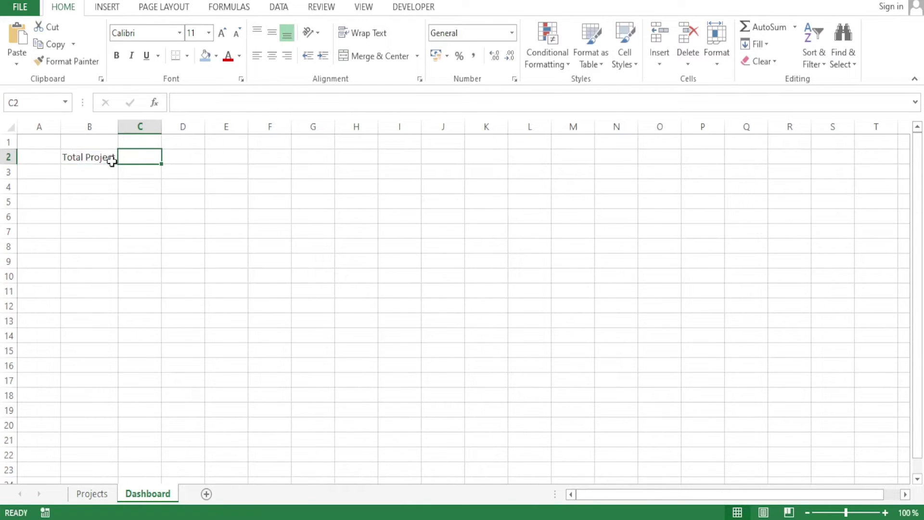
pyautogui.write('0')
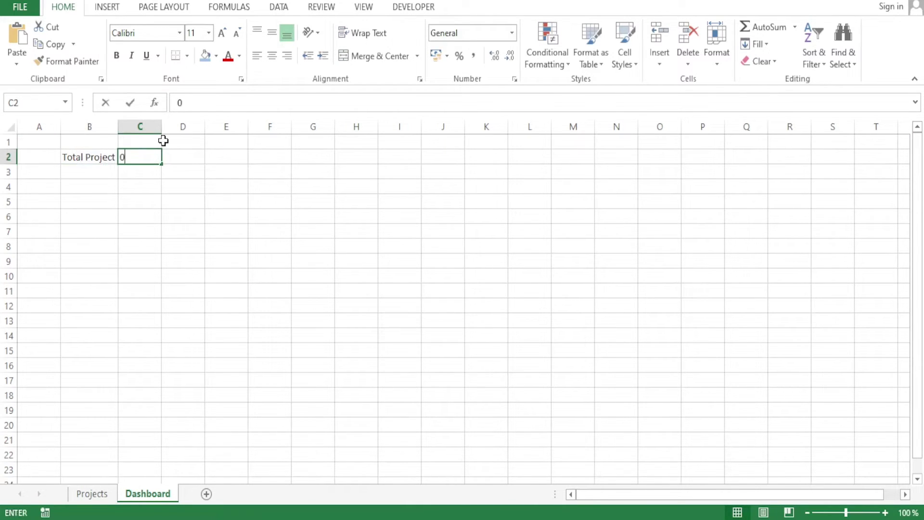
pyautogui.write('-')
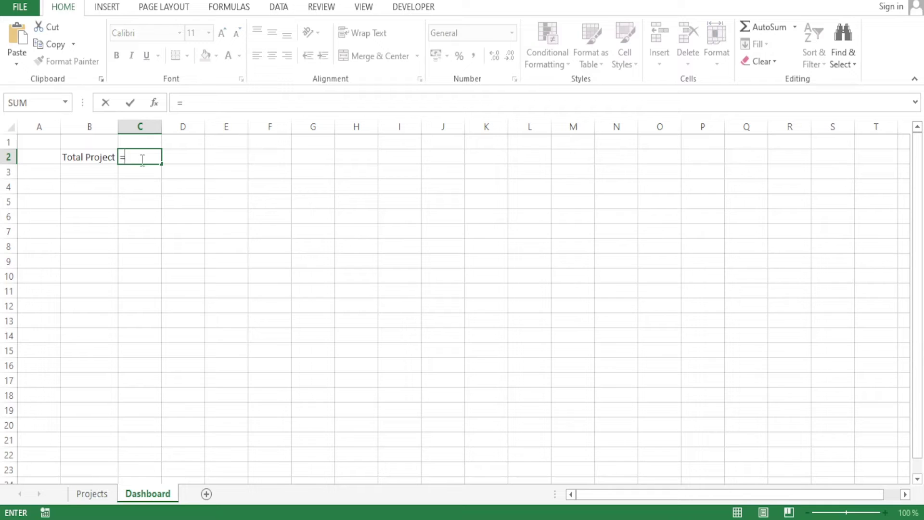
pyautogui.write('=COUNT')
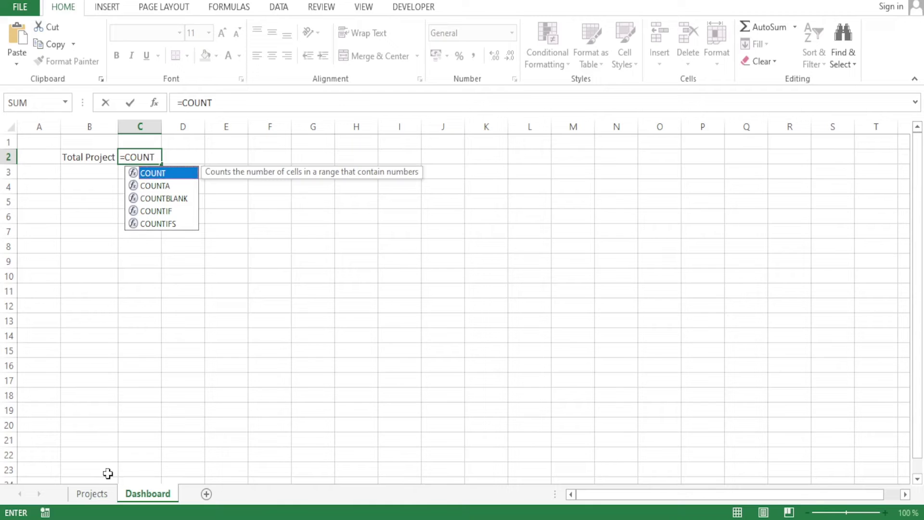
pyautogui.write('(')
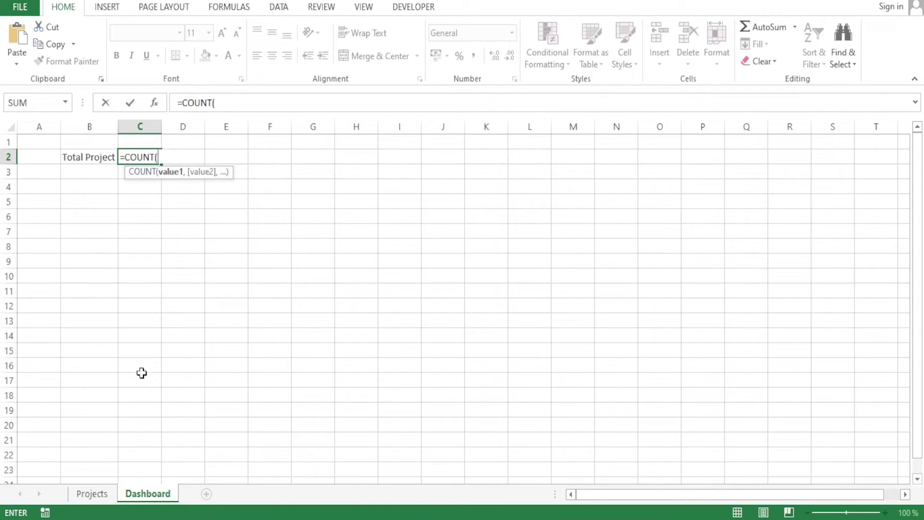
pyautogui.click(99, 496)
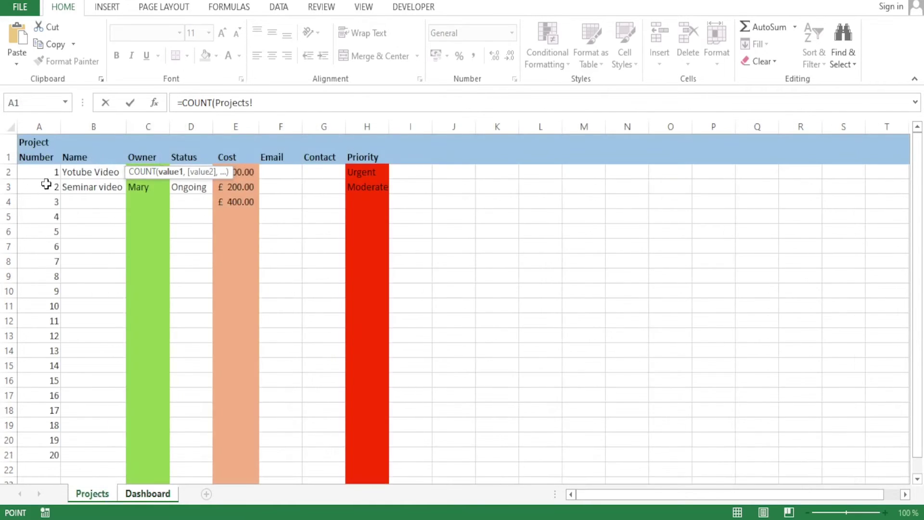
pyautogui.click(50, 174)
pyautogui.moveTo(51, 174); pyautogui.dragTo(52, 452)
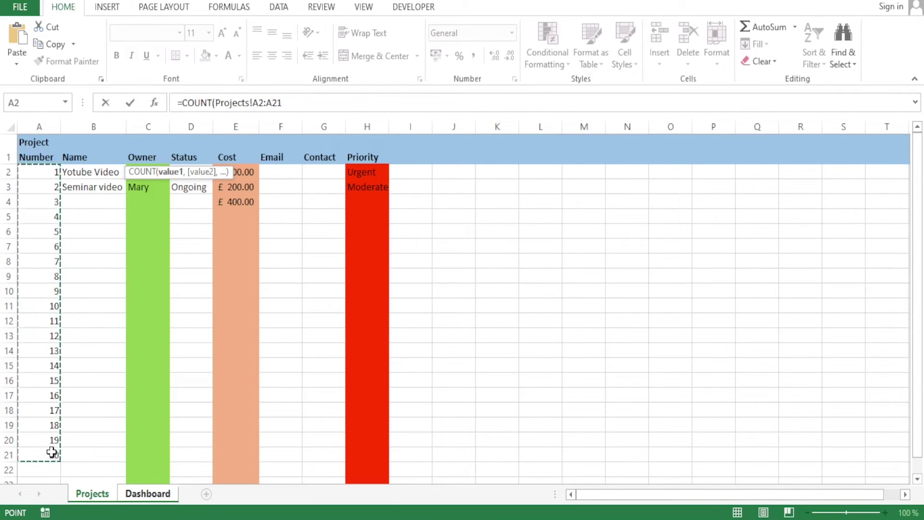
pyautogui.click(148, 493)
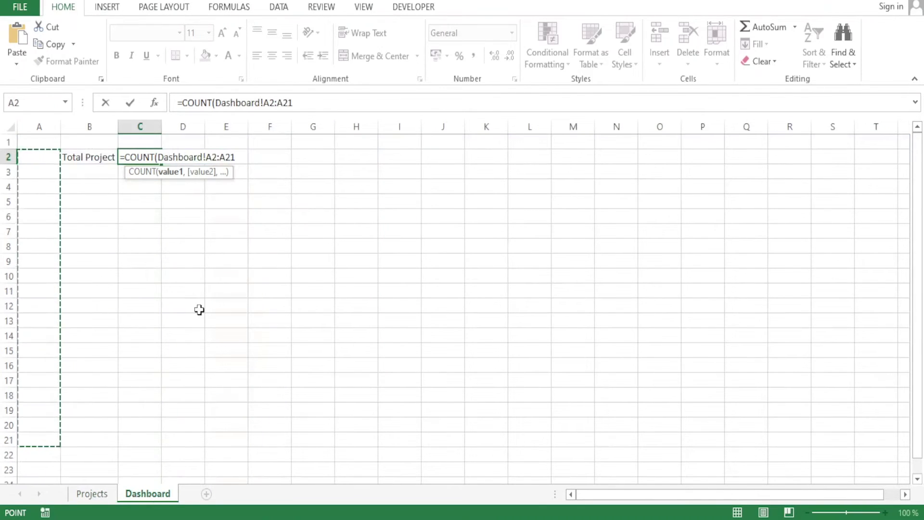
pyautogui.press('Return')
pyautogui.click(147, 157)
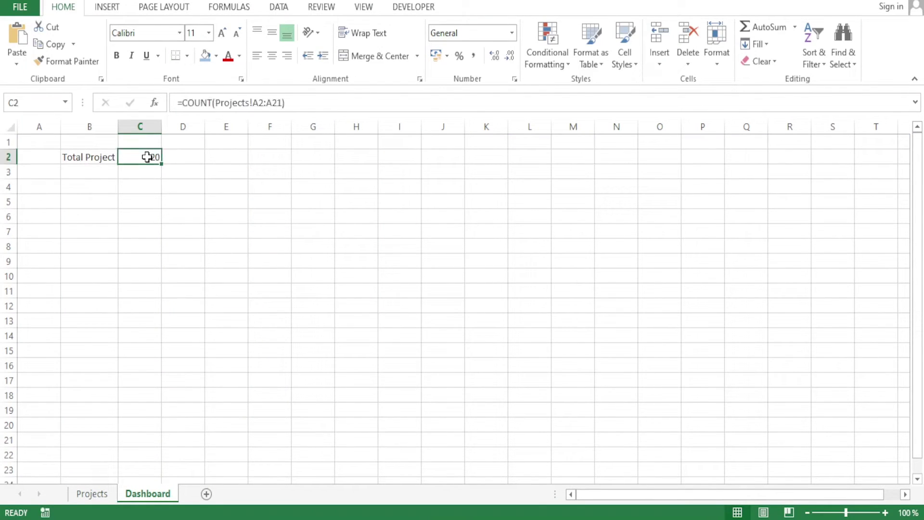
# - Delete project number 20 from A21 on the Projects sheet and check the Dashboard's project total
pyautogui.click(92, 496)
pyautogui.click(54, 455)
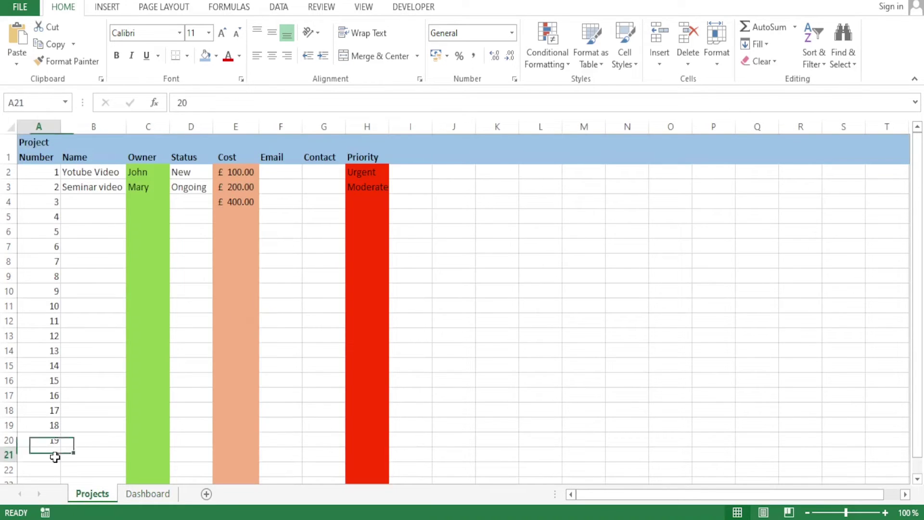
pyautogui.press('BackSpace')
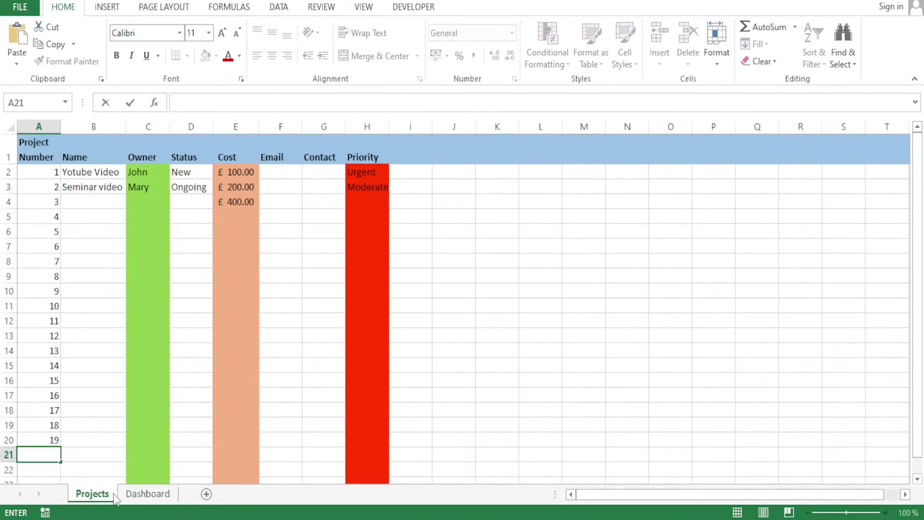
pyautogui.click(145, 494)
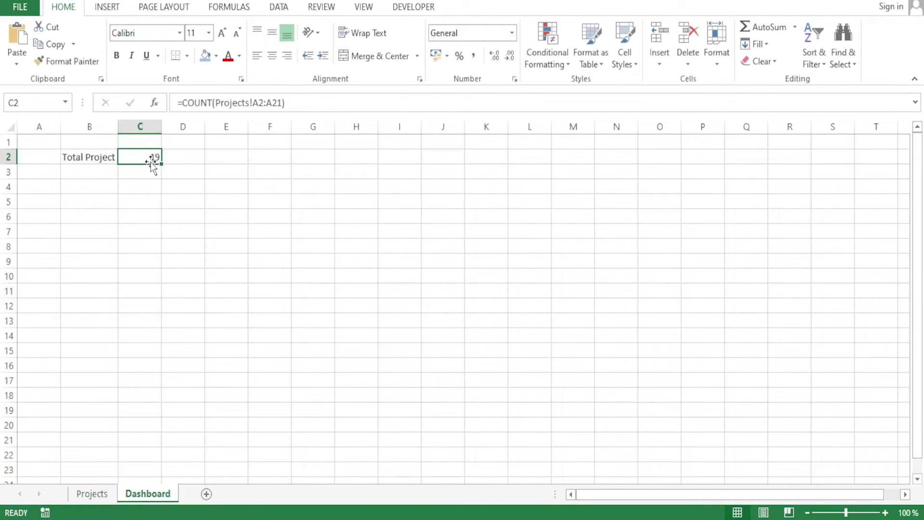
# - Clear project numbers 16 to 19 from A17:A20 on the Projects sheet and recheck the total on the Dashboard
pyautogui.click(93, 495)
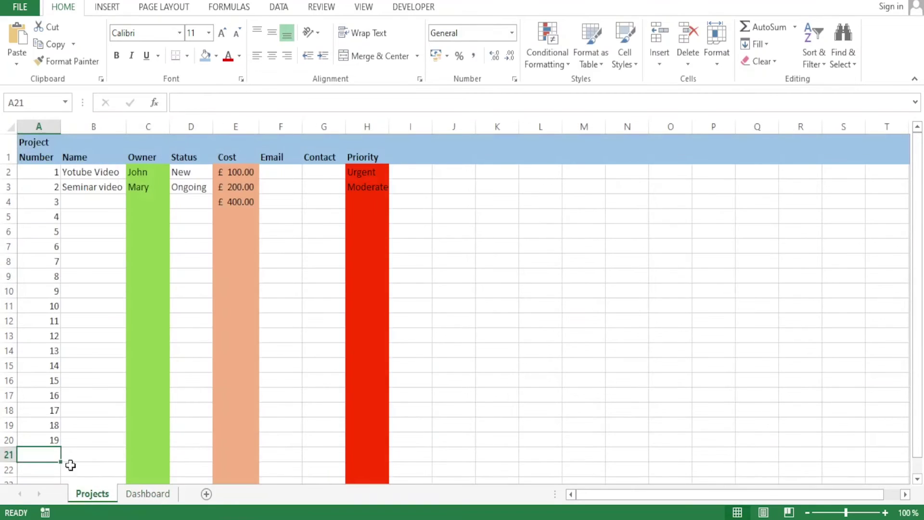
pyautogui.moveTo(41, 398); pyautogui.dragTo(50, 438)
pyautogui.click(50, 439)
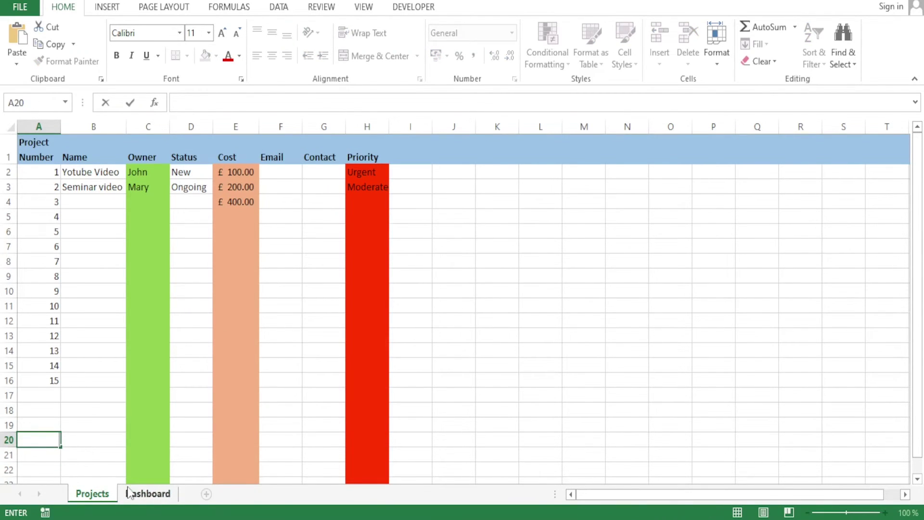
pyautogui.click(147, 494)
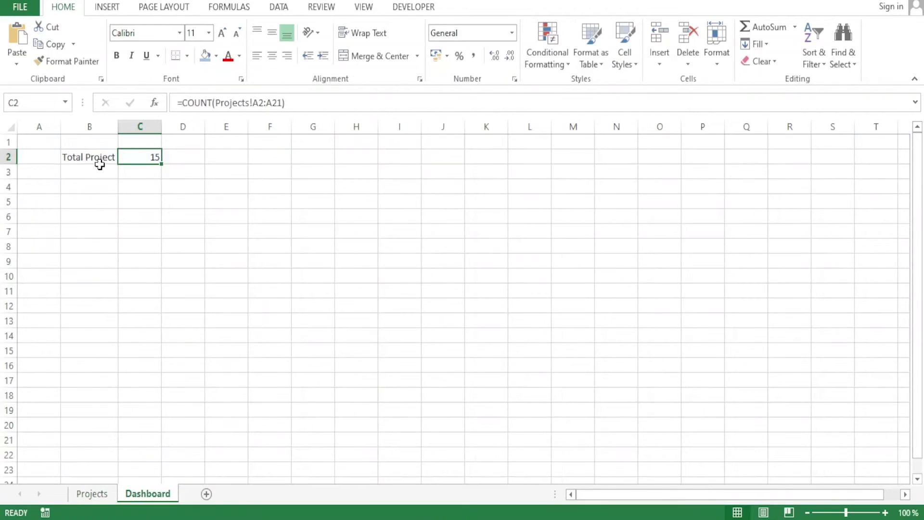
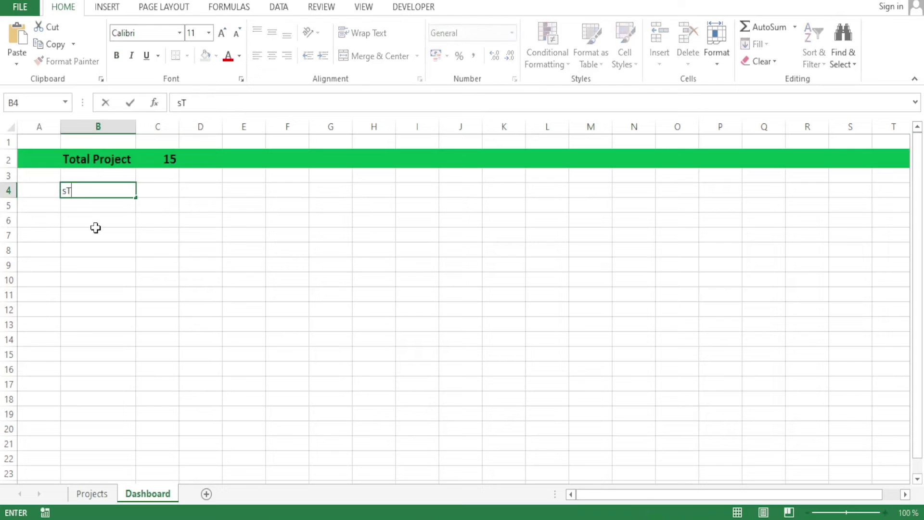
# - Enter the label STATUS in cell B4 of the Dashboard sheet
pyautogui.write('US')
pyautogui.click(153, 195)
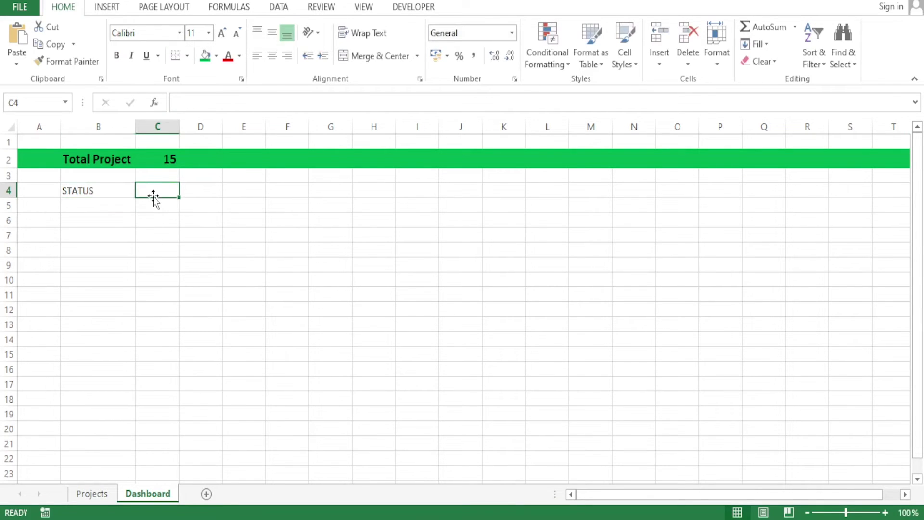
# - Try to build a COUNT formula with IF in Dashboard cell C4 from the Status column of the Projects sheet
pyautogui.write('0')
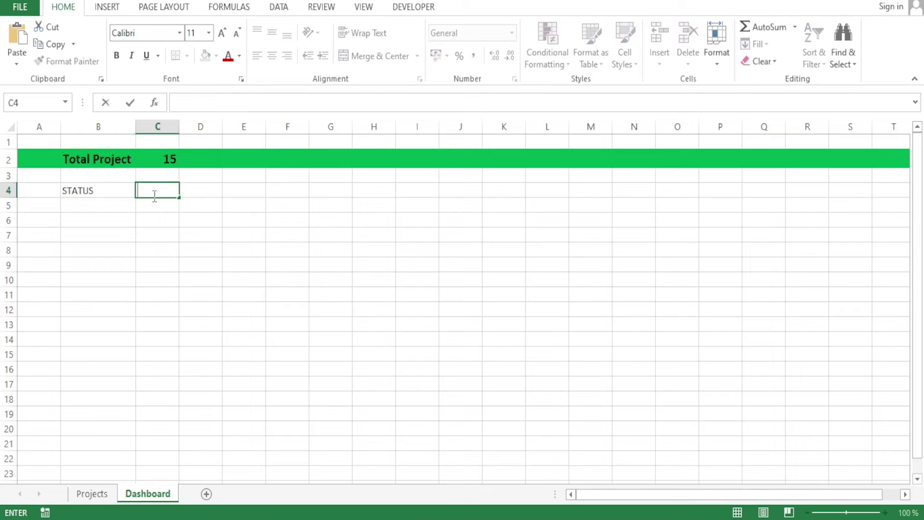
pyautogui.write('=')
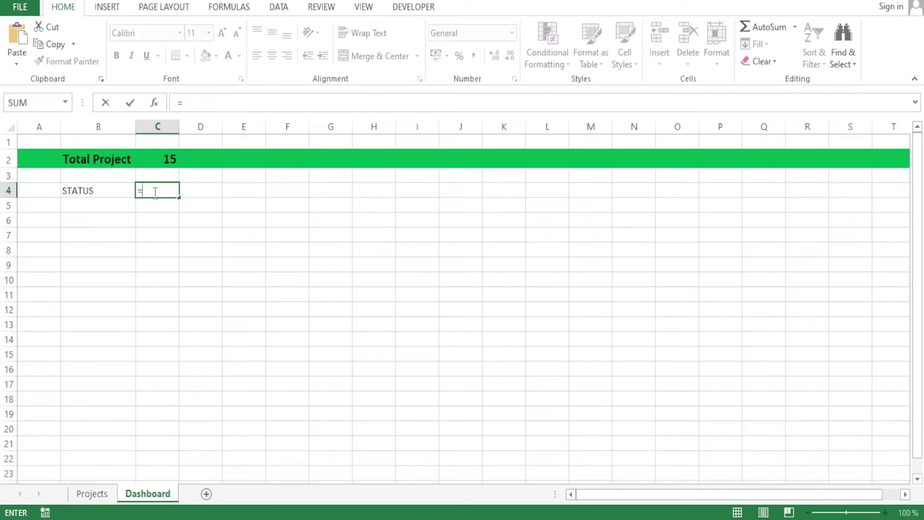
pyautogui.write('COUNT')
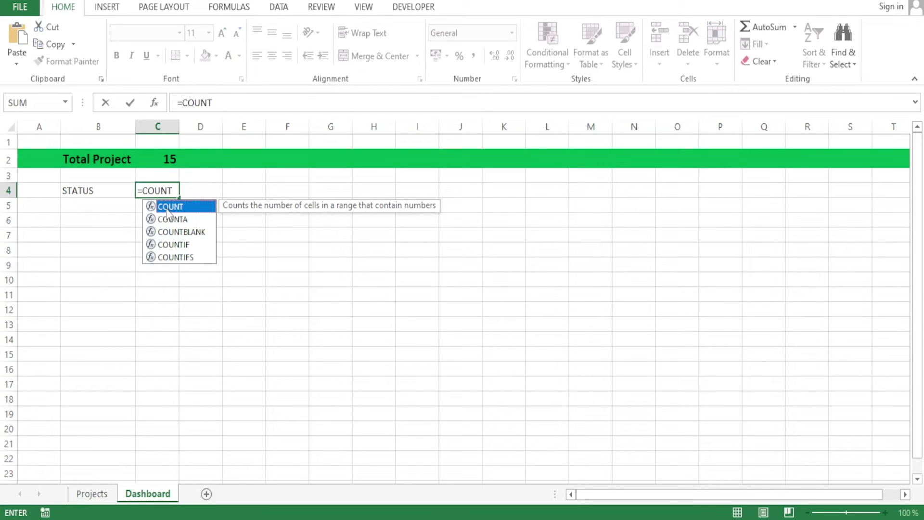
pyautogui.doubleClick(166, 208)
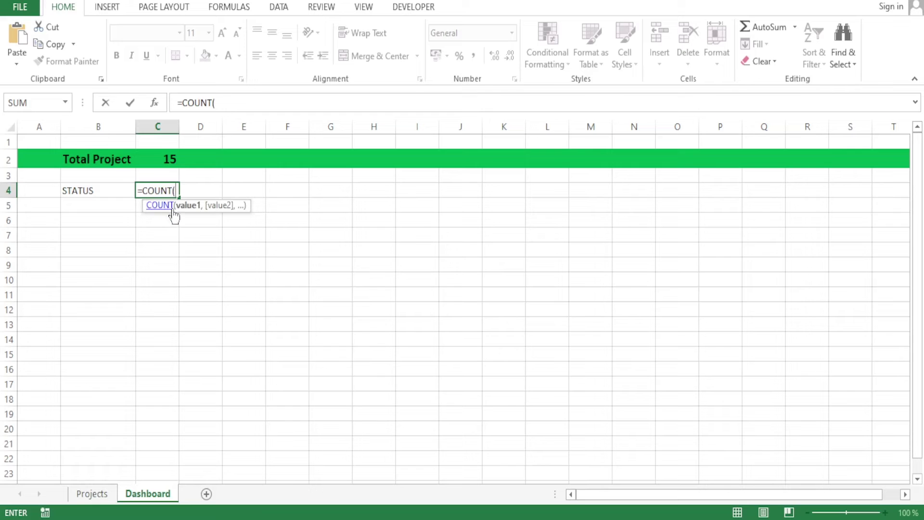
pyautogui.write('IF')
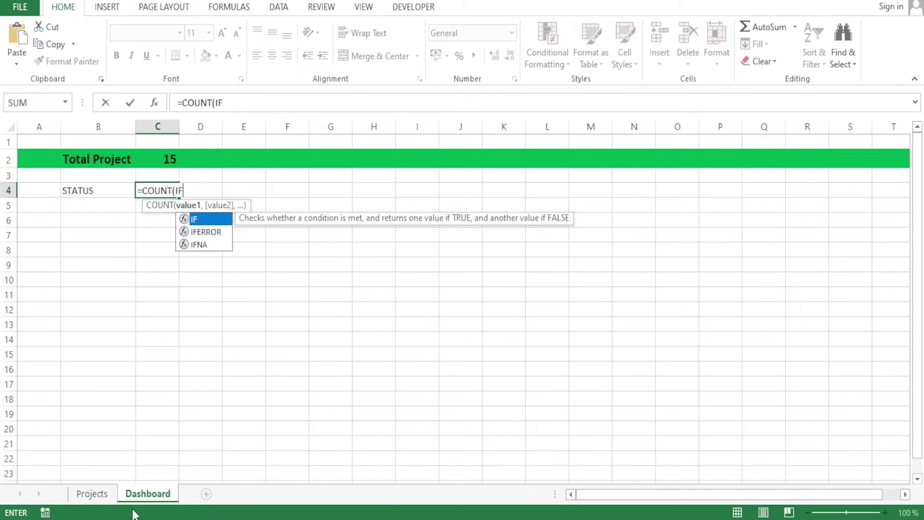
pyautogui.click(91, 493)
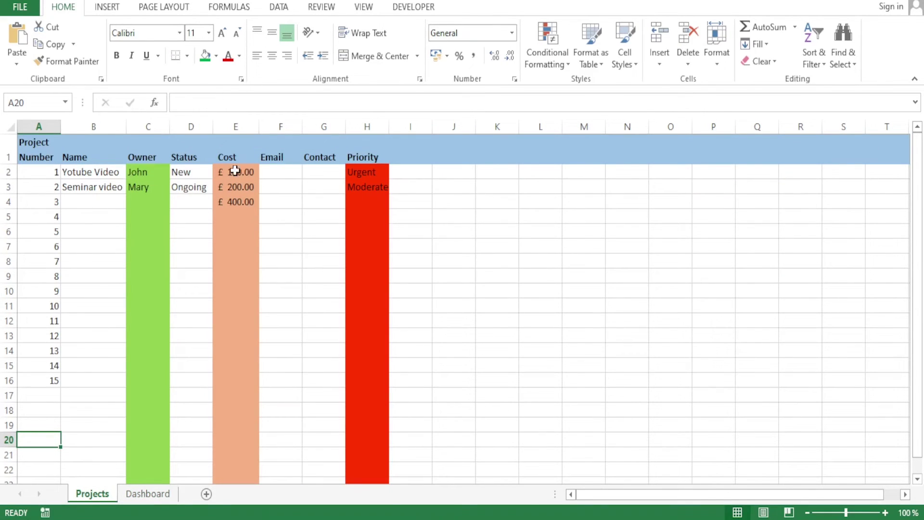
pyautogui.click(180, 172)
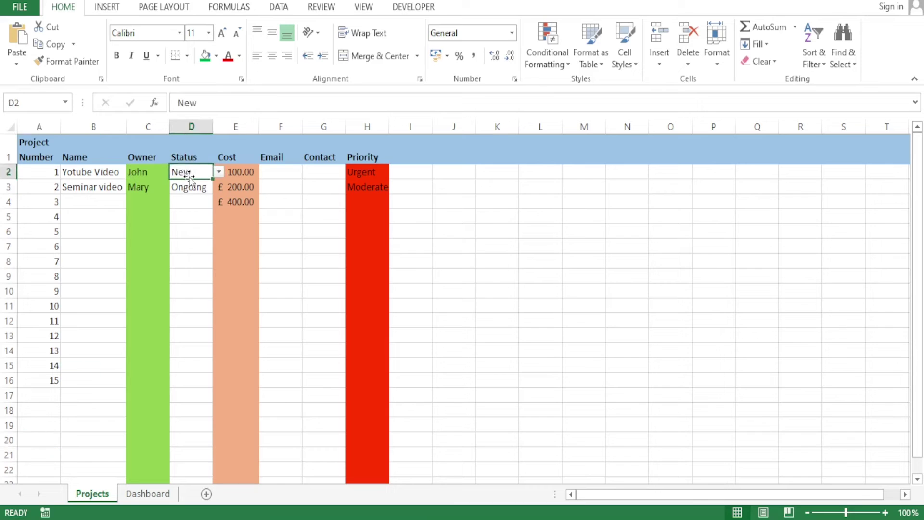
pyautogui.click(193, 121)
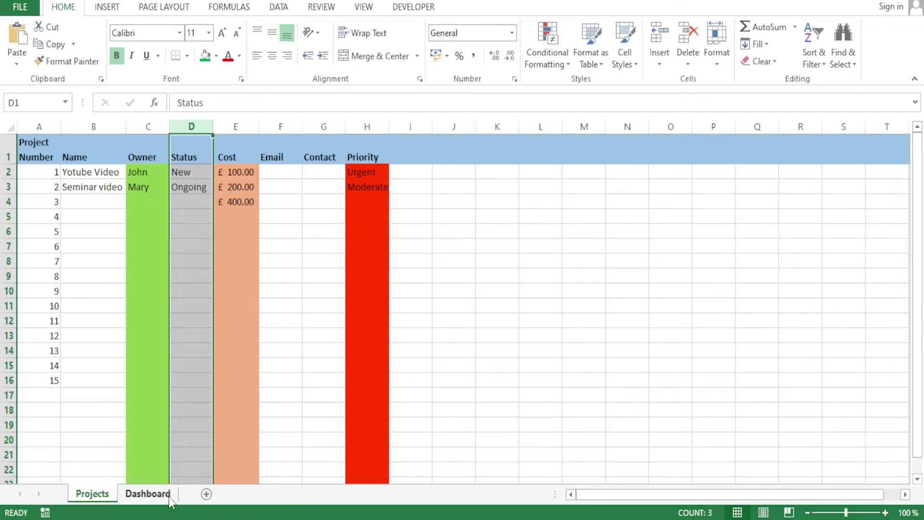
pyautogui.click(149, 494)
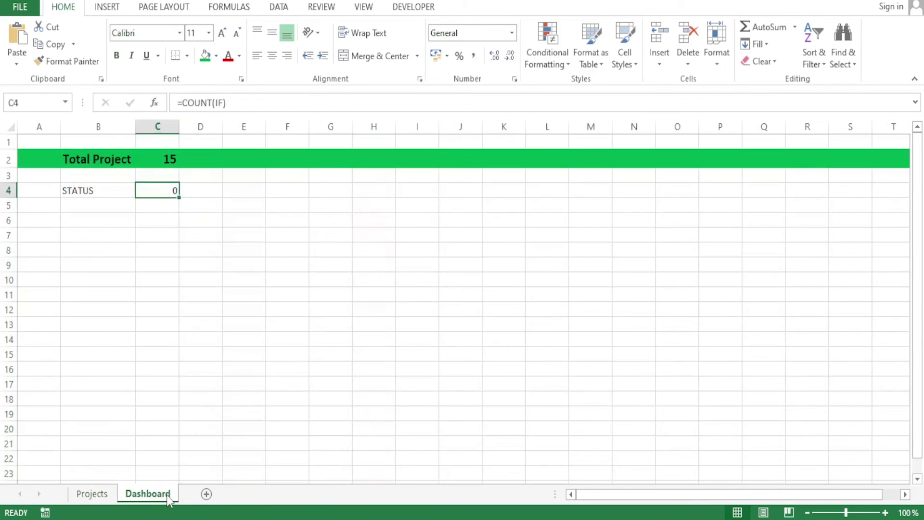
# - Try the formula =COUNT(Projects!D2) in Dashboard cell C4 for the ongoing status count
pyautogui.click(224, 103)
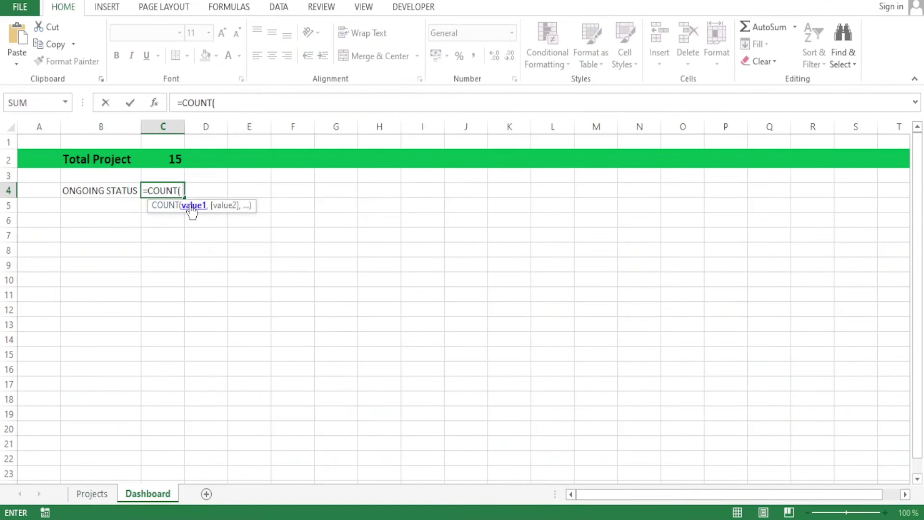
pyautogui.click(92, 493)
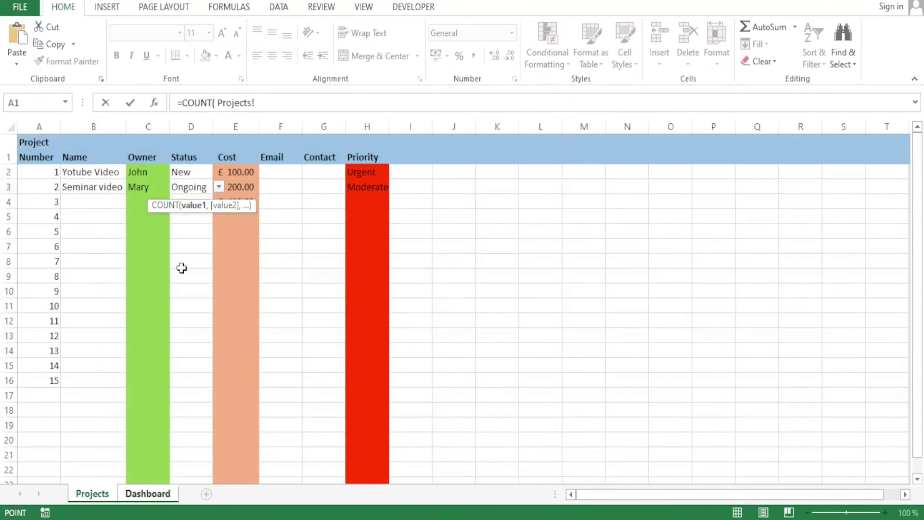
pyautogui.click(188, 160)
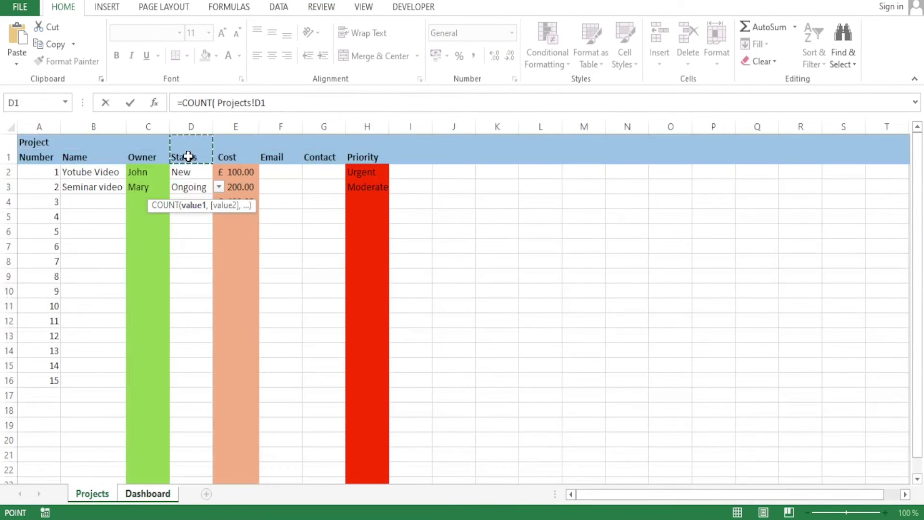
pyautogui.click(190, 174)
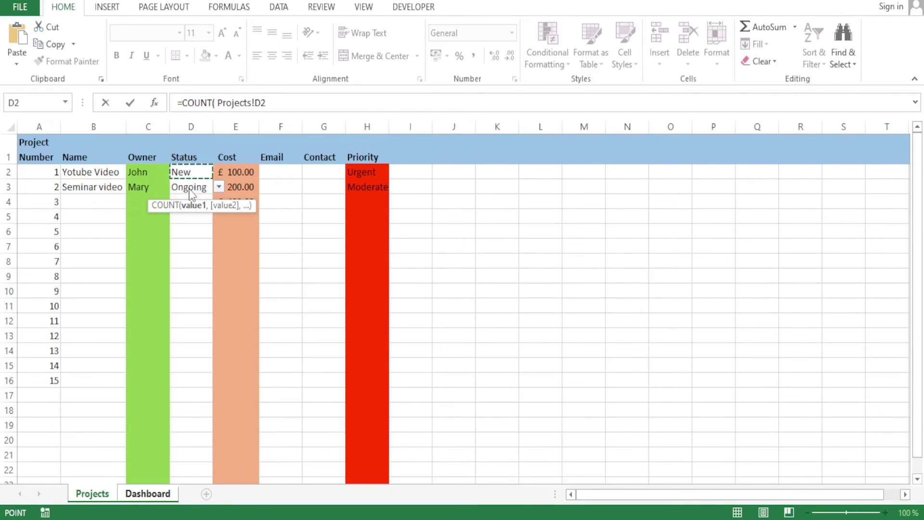
pyautogui.press('Return')
# - Replace the formula in cell C4 with the value 1 for ONGOING STATUS
pyautogui.click(176, 188)
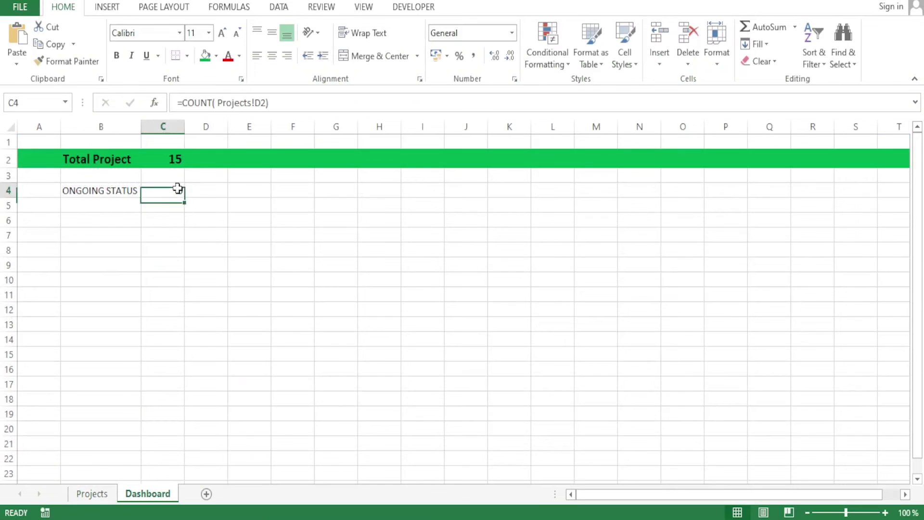
pyautogui.write('1')
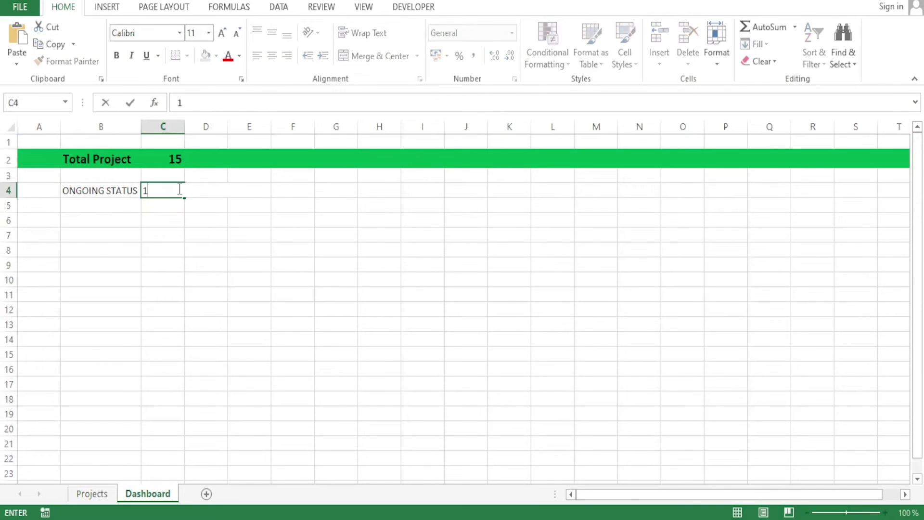
pyautogui.click(169, 206)
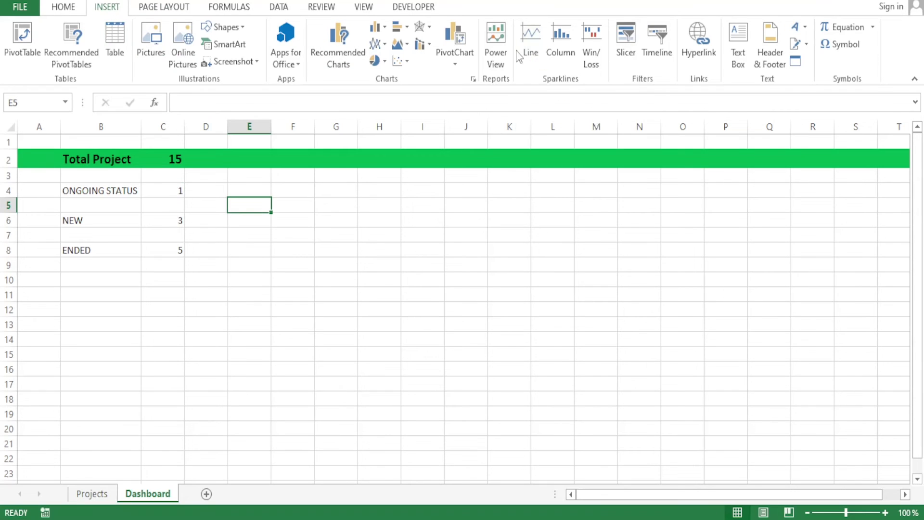
# - Insert a recommended pie chart based on the status counts in C4:C8 of the Dashboard
pyautogui.click(339, 53)
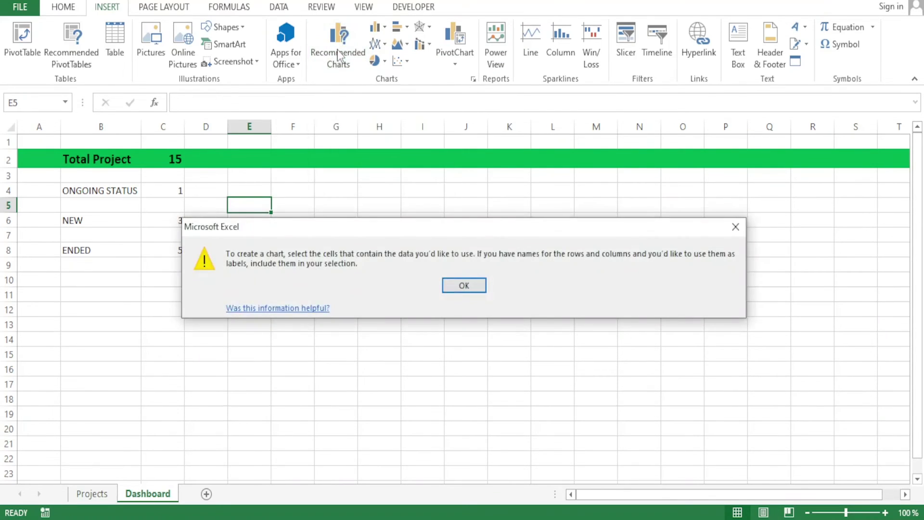
pyautogui.click(464, 286)
pyautogui.moveTo(179, 187); pyautogui.dragTo(183, 250)
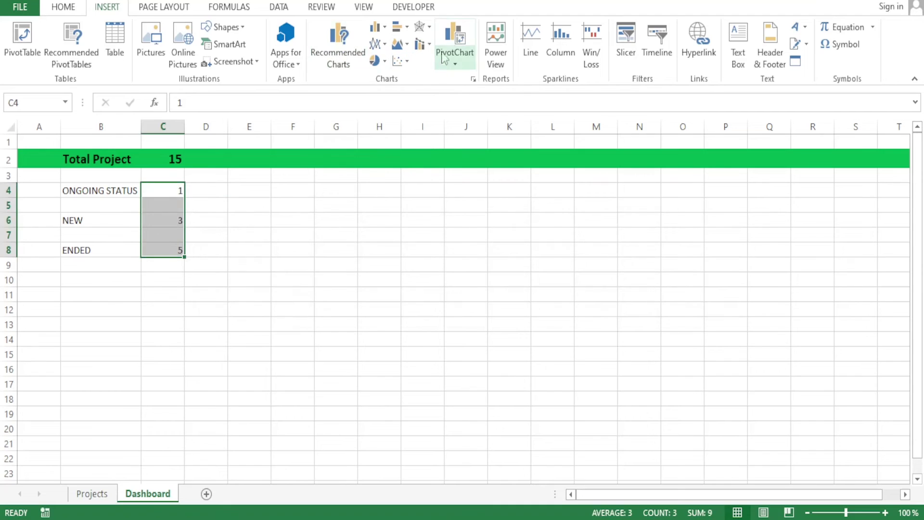
pyautogui.click(339, 71)
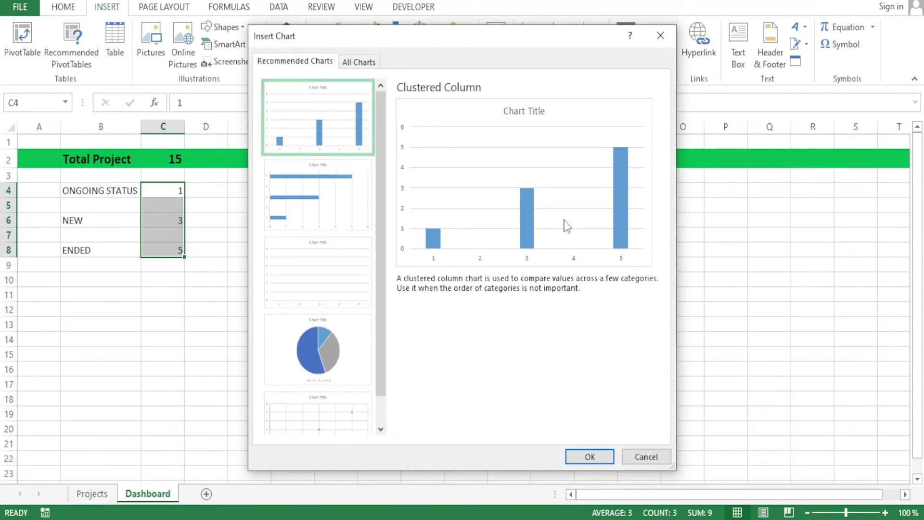
pyautogui.click(316, 354)
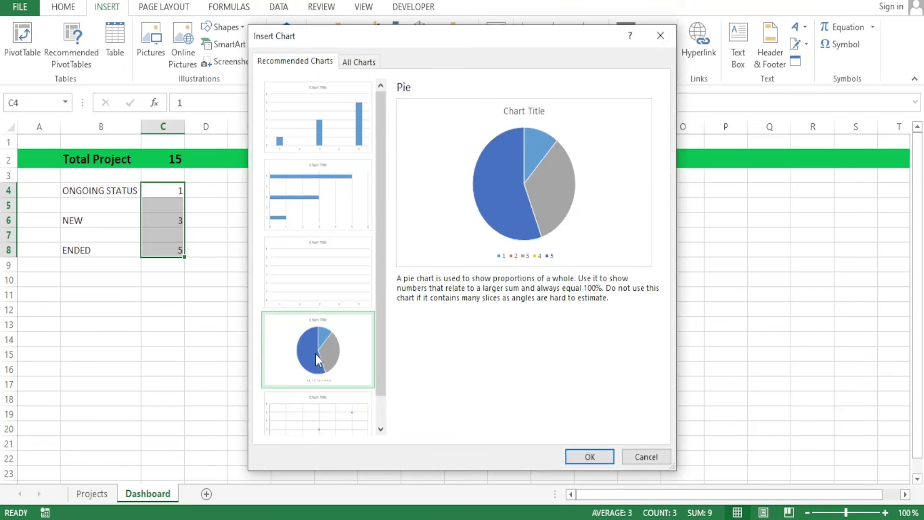
pyautogui.click(591, 455)
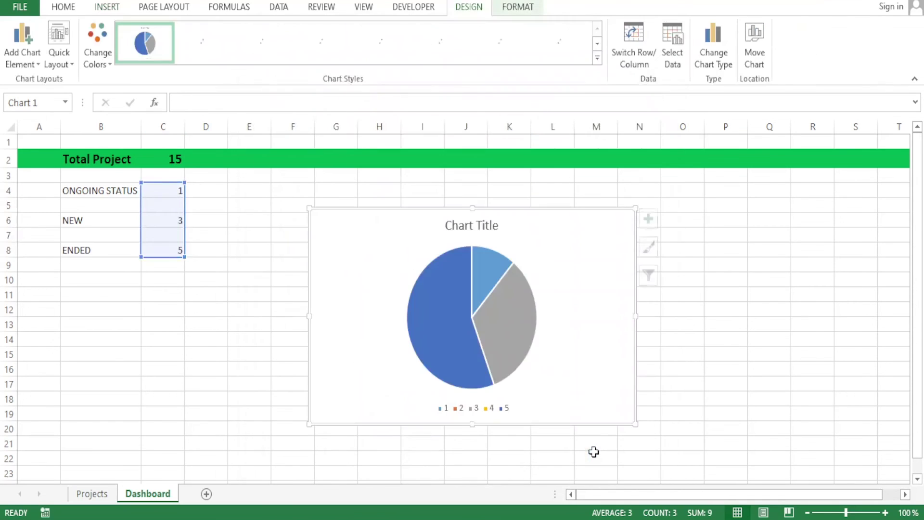
# - Undo the pie chart insertion on the Dashboard and clear the range selection
pyautogui.moveTo(469, 310); pyautogui.dragTo(436, 284)
pyautogui.hotkey('ctrl', 'z')
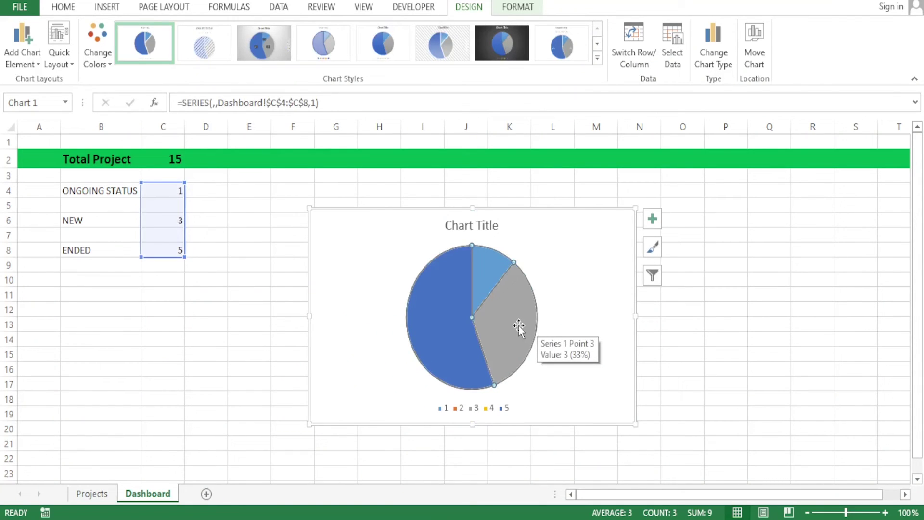
pyautogui.hotkey('ctrl', 'z')
pyautogui.click(195, 268)
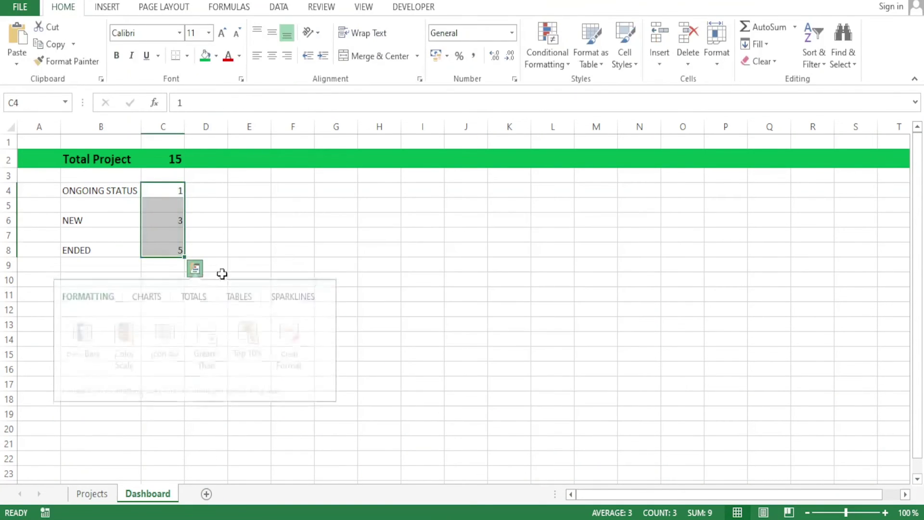
pyautogui.click(107, 272)
# - Enter the label PENDING in cell B10 and check the Status column on the Projects sheet
pyautogui.click(88, 281)
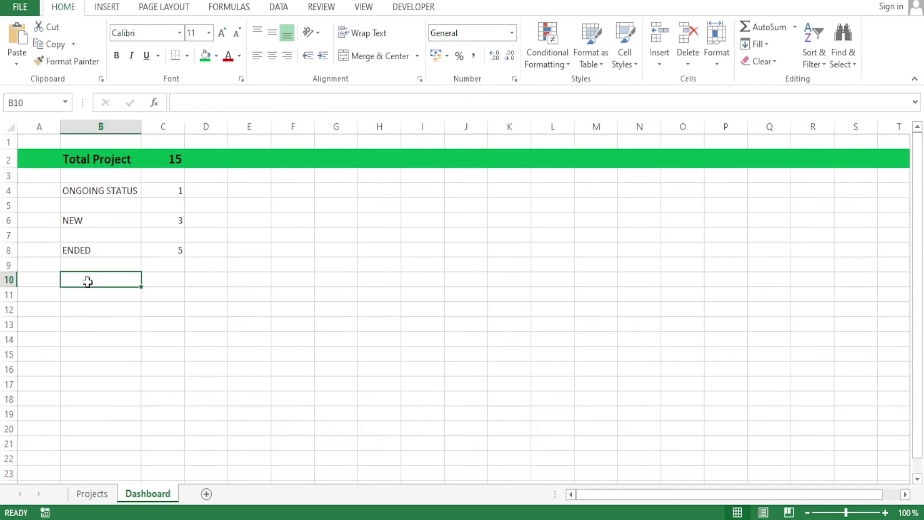
pyautogui.write('PEND')
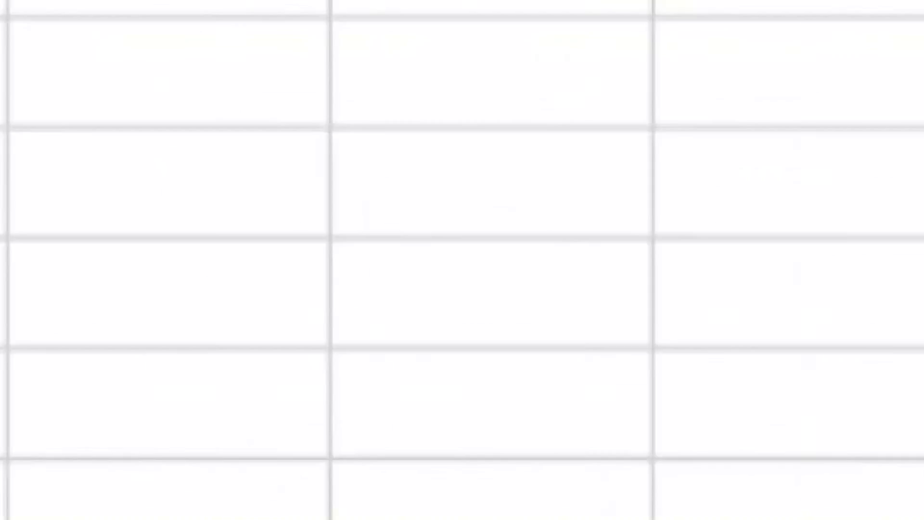
pyautogui.write('ING')
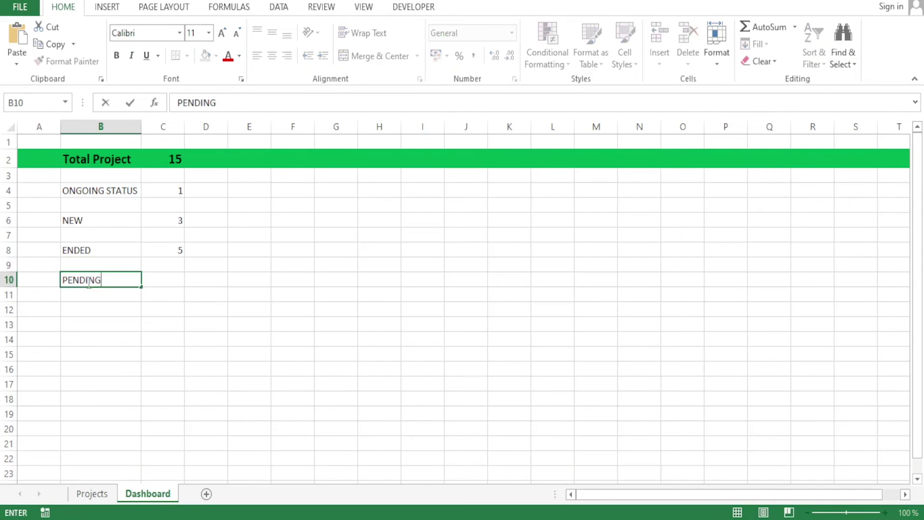
pyautogui.click(92, 494)
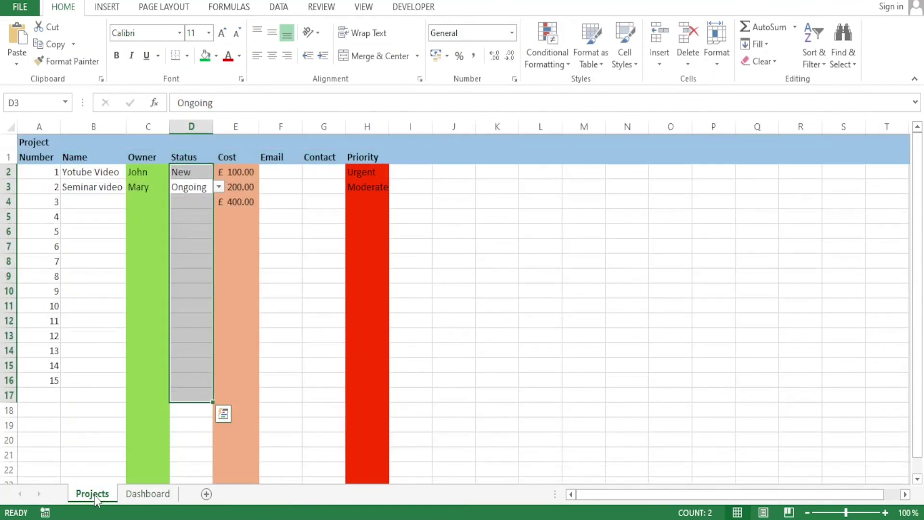
pyautogui.click(145, 496)
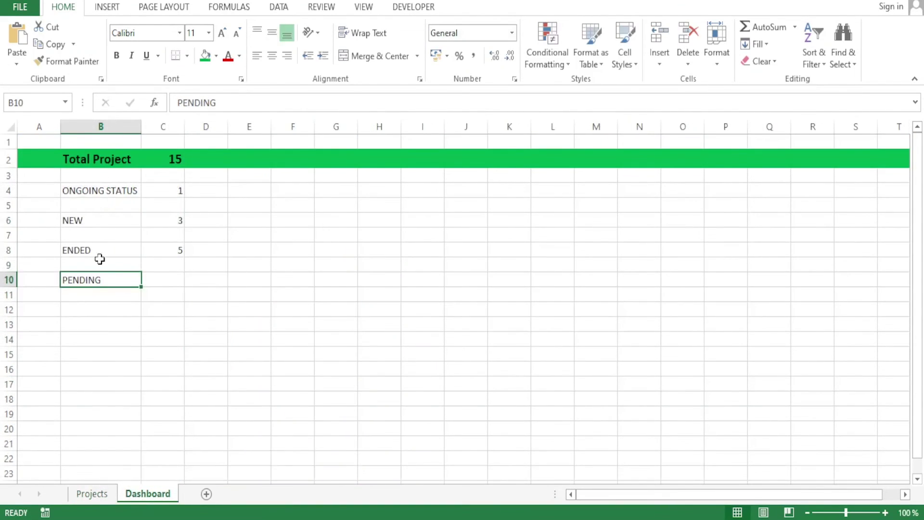
pyautogui.click(92, 494)
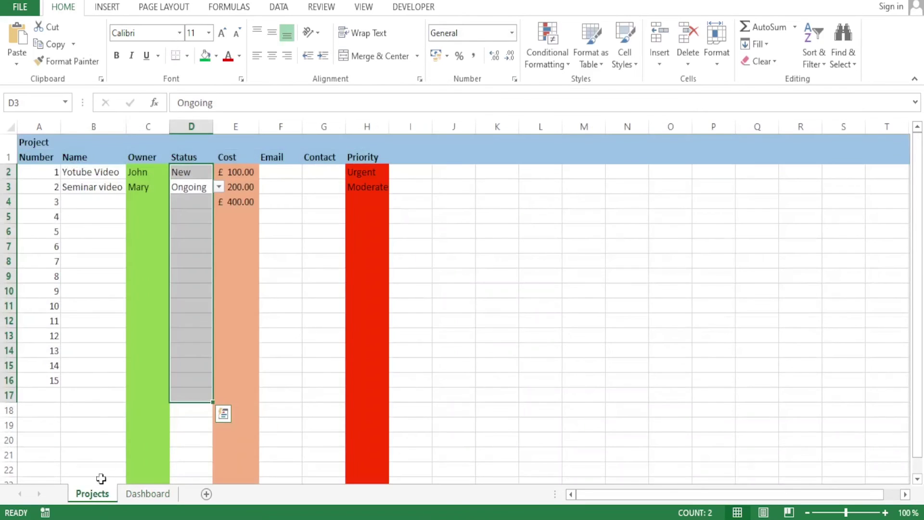
pyautogui.click(152, 498)
# - Enter 10 in cell C10 as the pending project count
pyautogui.click(169, 282)
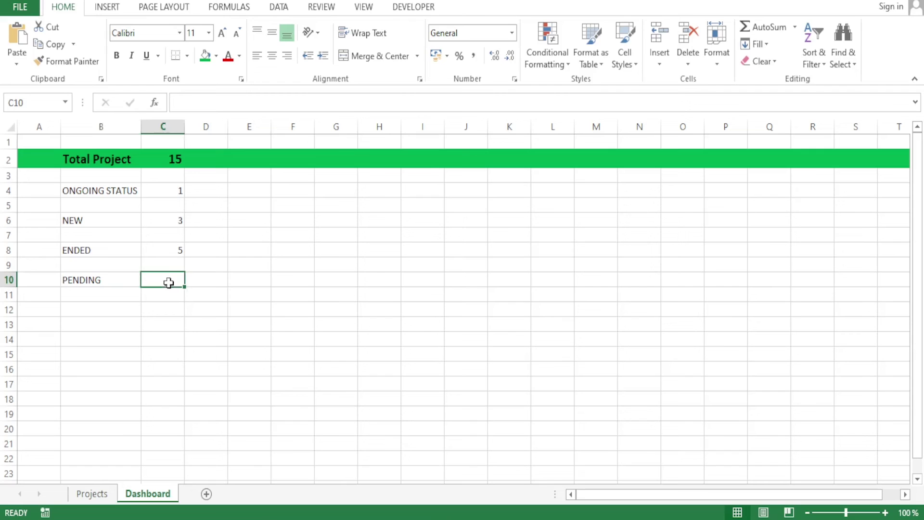
pyautogui.write('1')
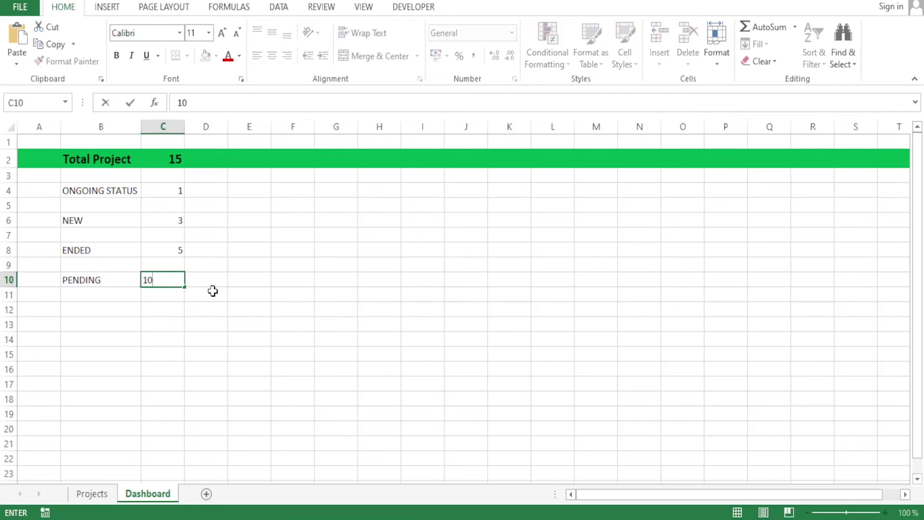
pyautogui.write('0')
pyautogui.click(212, 291)
# - Insert a 2-D pie chart of the four status counts in B4:C10 on the Dashboard
pyautogui.moveTo(72, 190); pyautogui.dragTo(170, 284)
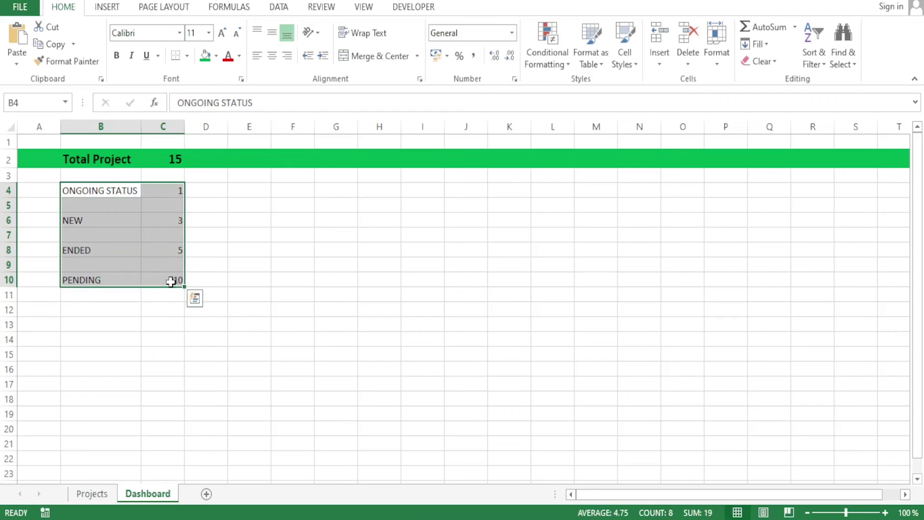
pyautogui.click(107, 7)
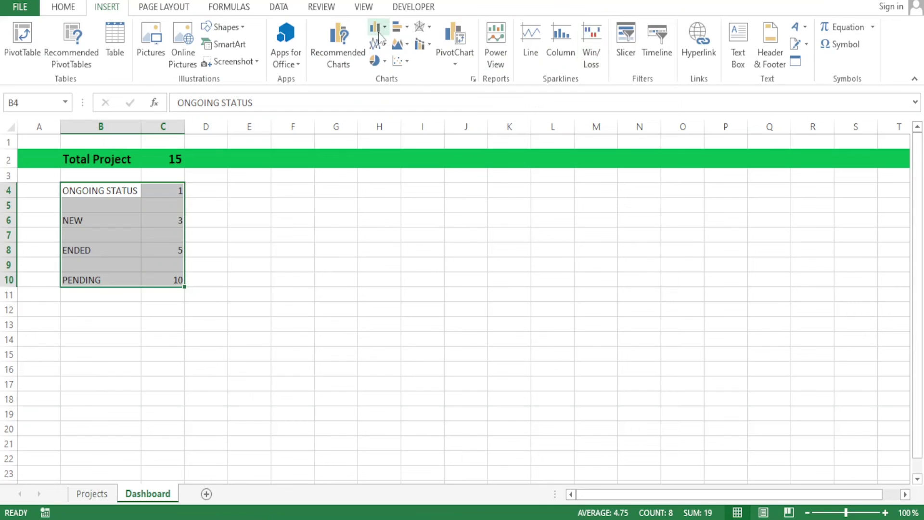
pyautogui.click(403, 49)
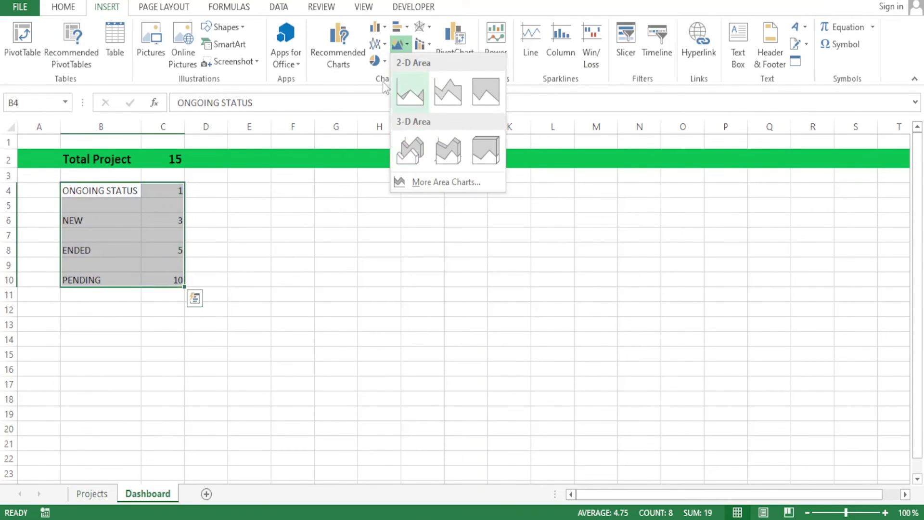
pyautogui.click(385, 61)
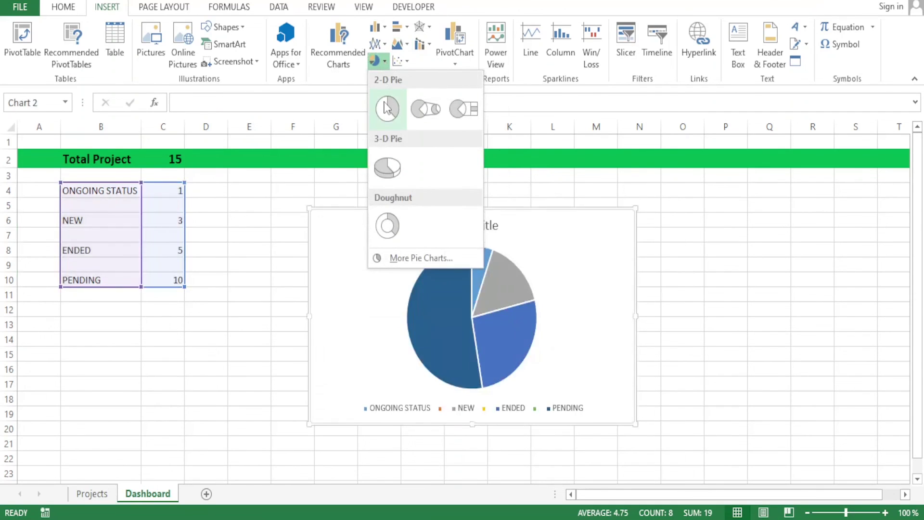
pyautogui.press('Escape')
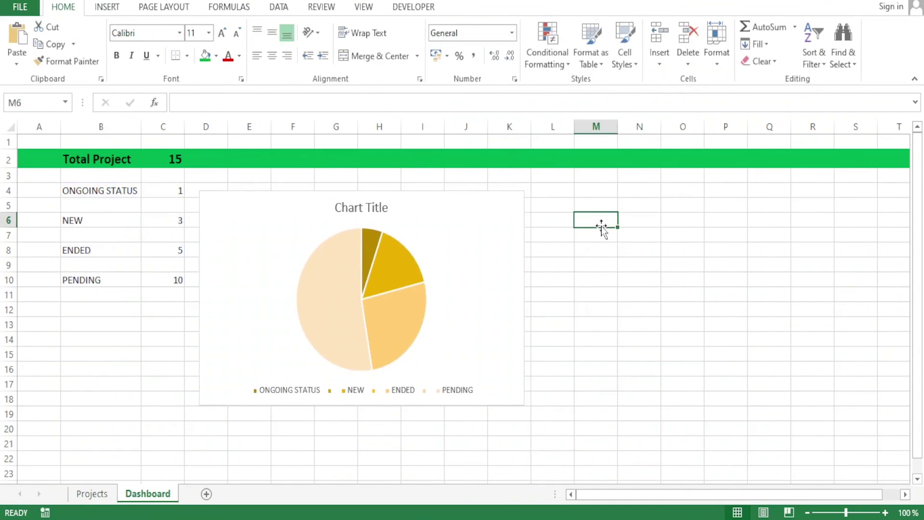
# - Insert a stacked line chart with markers from B4:C10 and place it beside the pie chart at a reduced size
pyautogui.moveTo(168, 192); pyautogui.dragTo(179, 280)
pyautogui.moveTo(60, 187); pyautogui.dragTo(139, 241)
pyautogui.click(63, 191)
pyautogui.moveTo(63, 191); pyautogui.dragTo(154, 275)
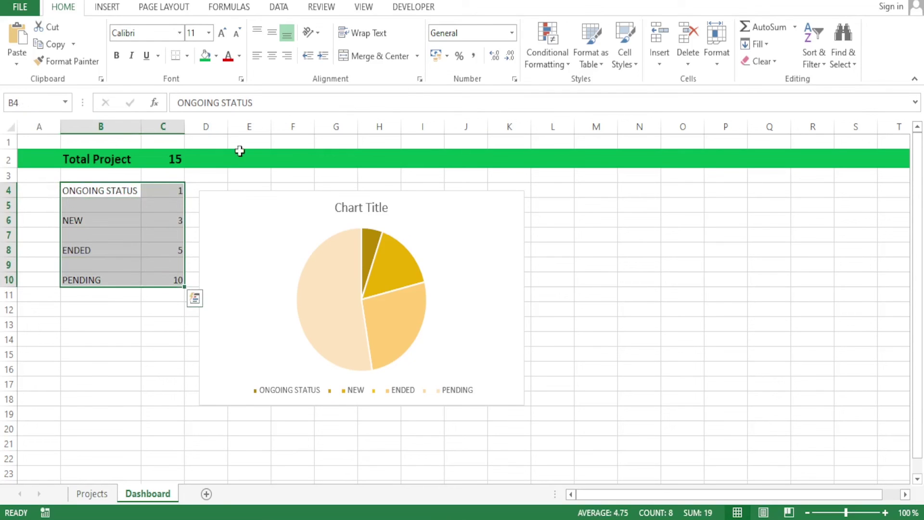
pyautogui.click(101, 7)
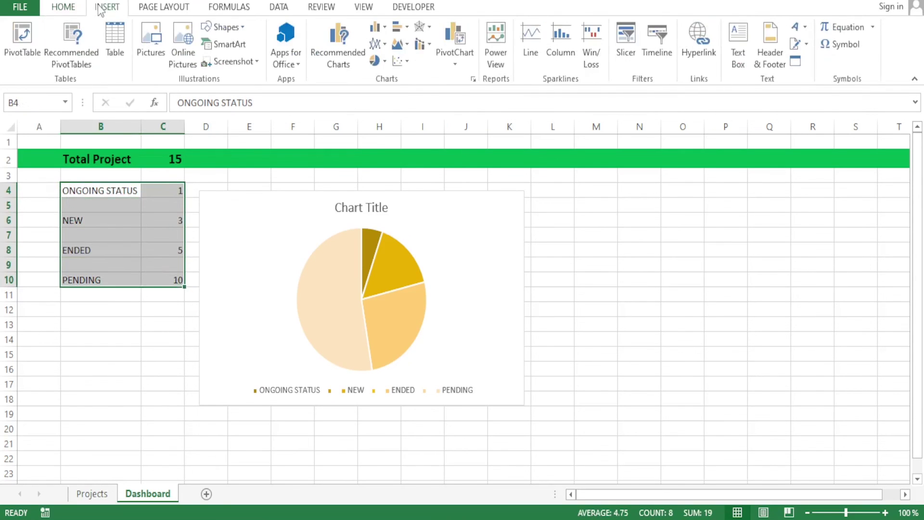
pyautogui.click(385, 44)
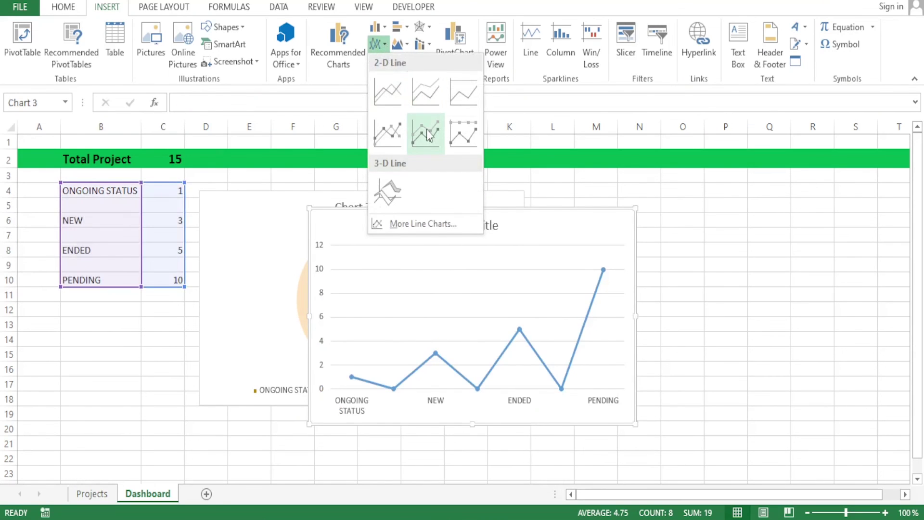
pyautogui.click(426, 129)
pyautogui.moveTo(437, 236)
pyautogui.mouseDown()
pyautogui.moveTo(526, 241)
pyautogui.moveTo(610, 213)
pyautogui.mouseUp()
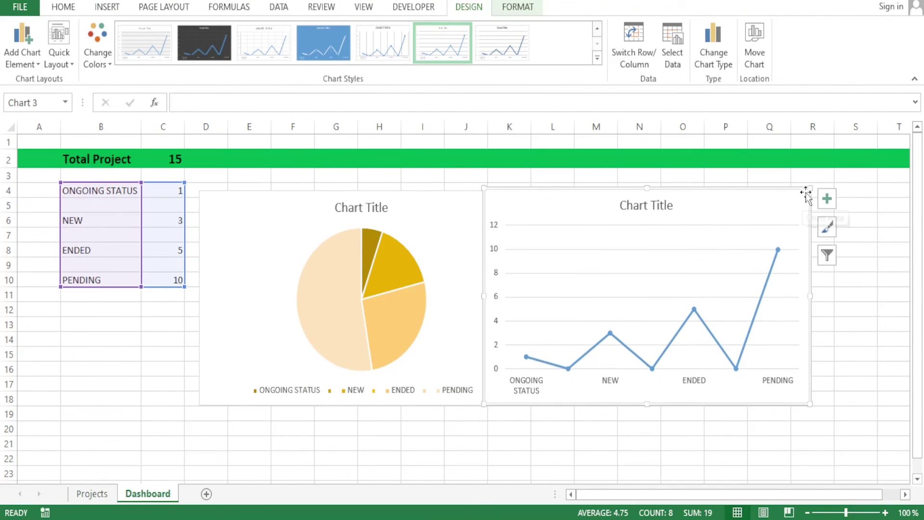
pyautogui.moveTo(808, 191); pyautogui.dragTo(742, 250)
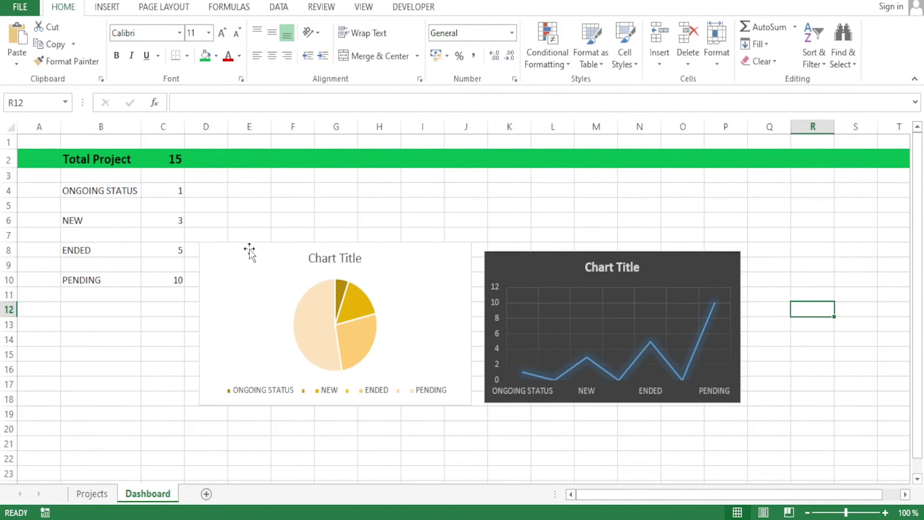
# - Set the PENDING count in C10 to 20 and check the Projects sheet
pyautogui.click(177, 282)
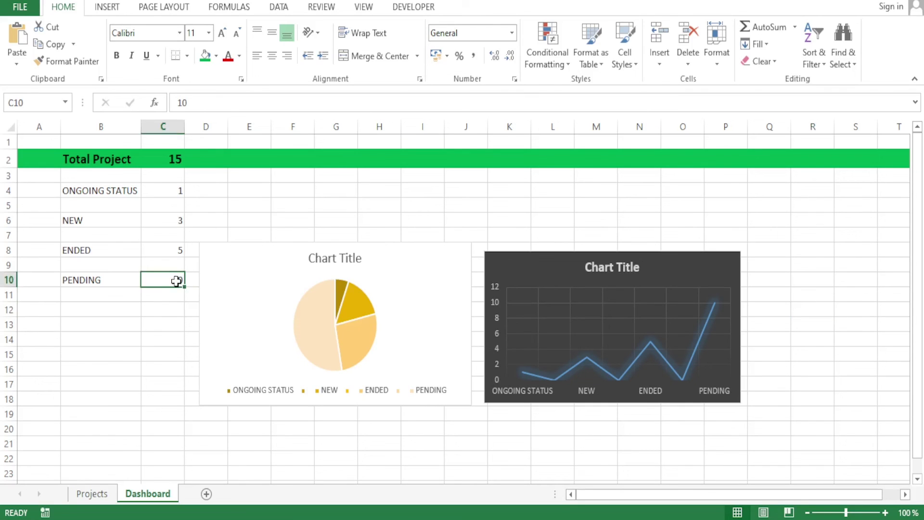
pyautogui.write('20')
pyautogui.press('Return')
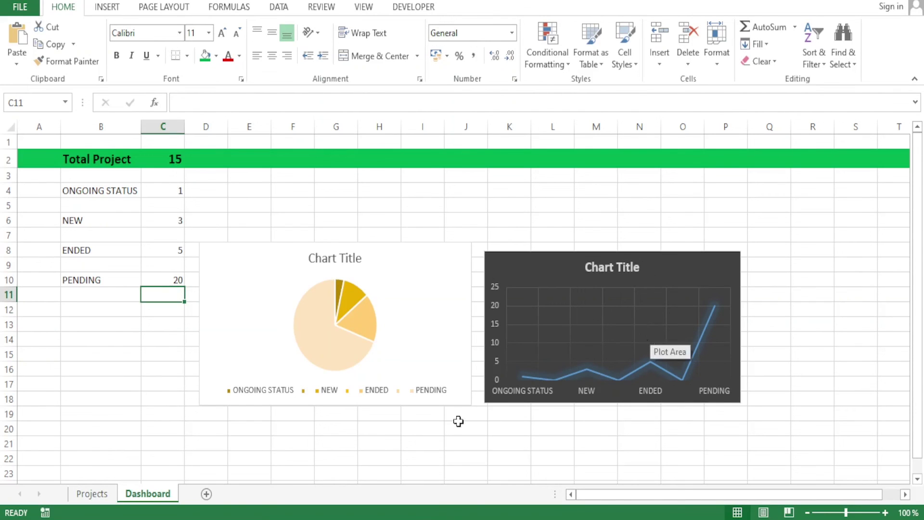
pyautogui.click(100, 498)
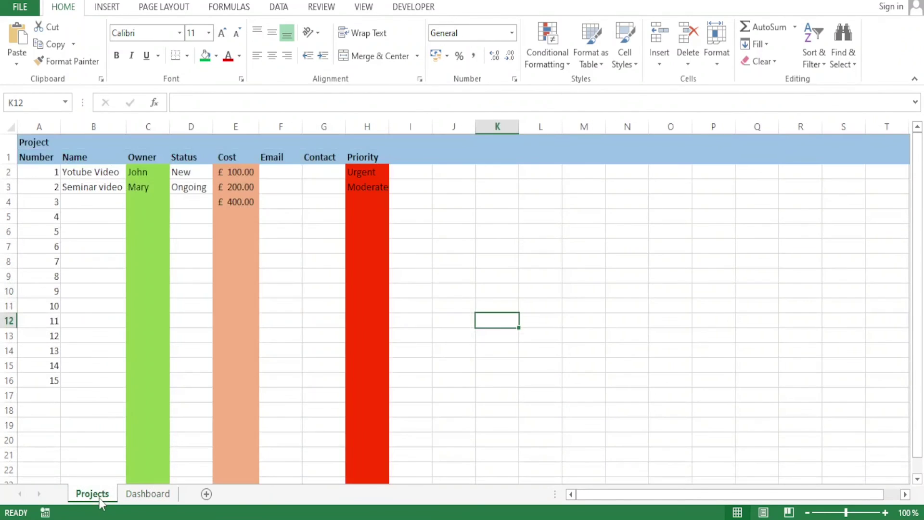
pyautogui.click(148, 493)
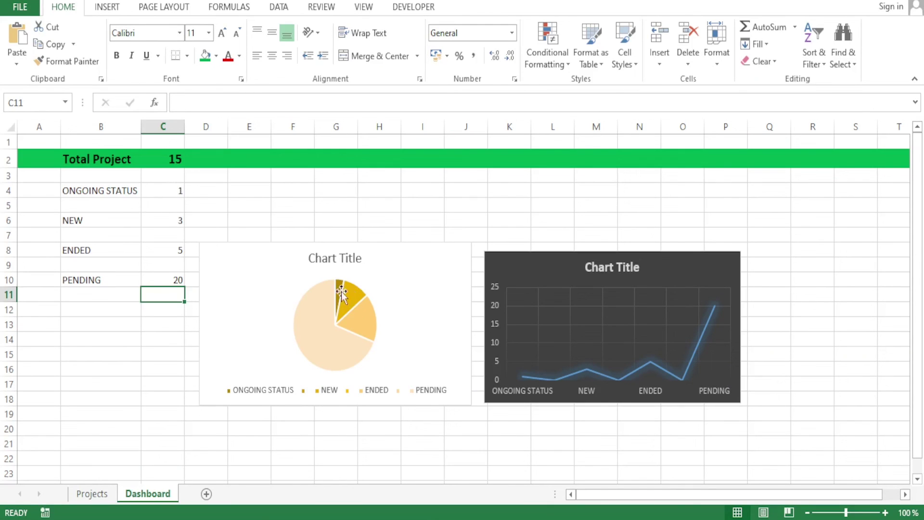
# - Set the ONGOING STATUS count in C4 of the Dashboard to 40
pyautogui.click(168, 193)
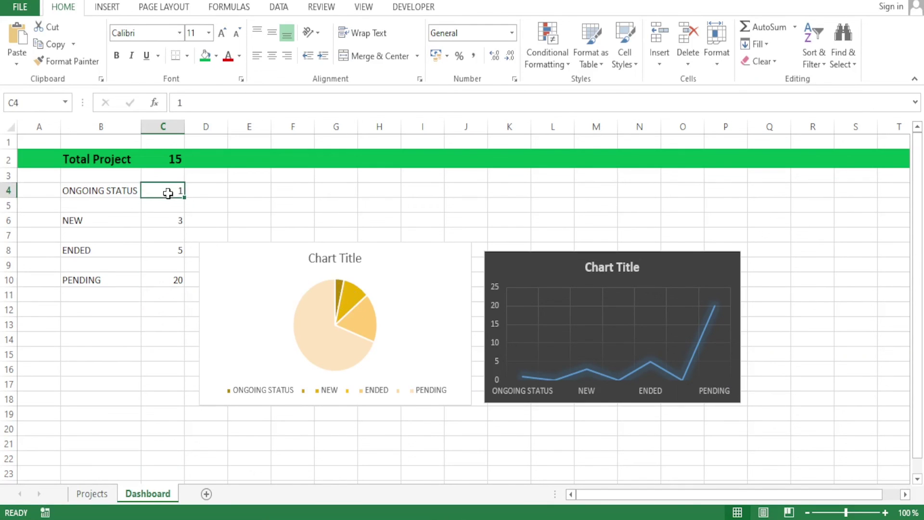
pyautogui.write('40')
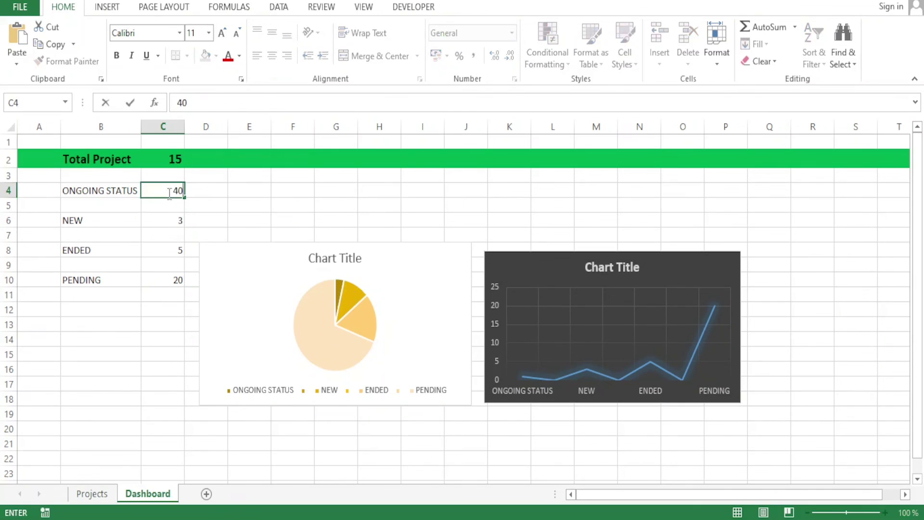
pyautogui.press('Return')
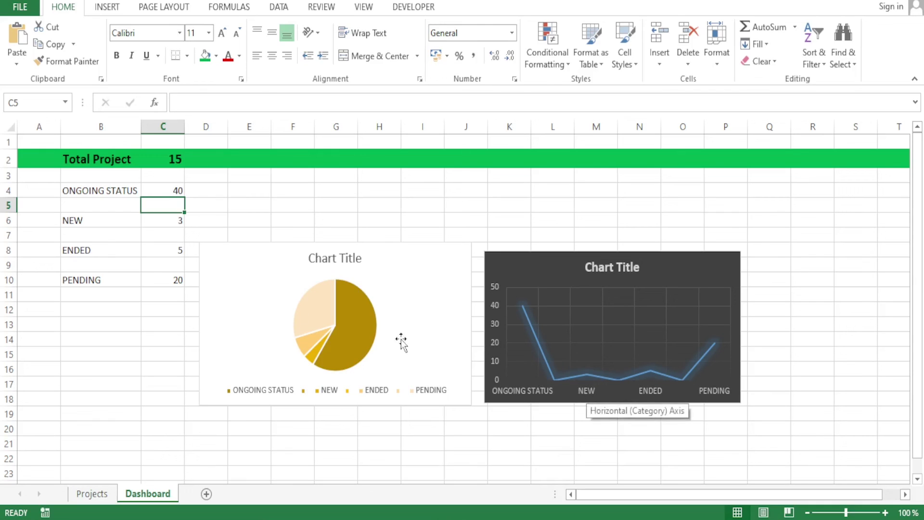
# - Set the NEW count in C6 of the Dashboard to 20
pyautogui.click(179, 222)
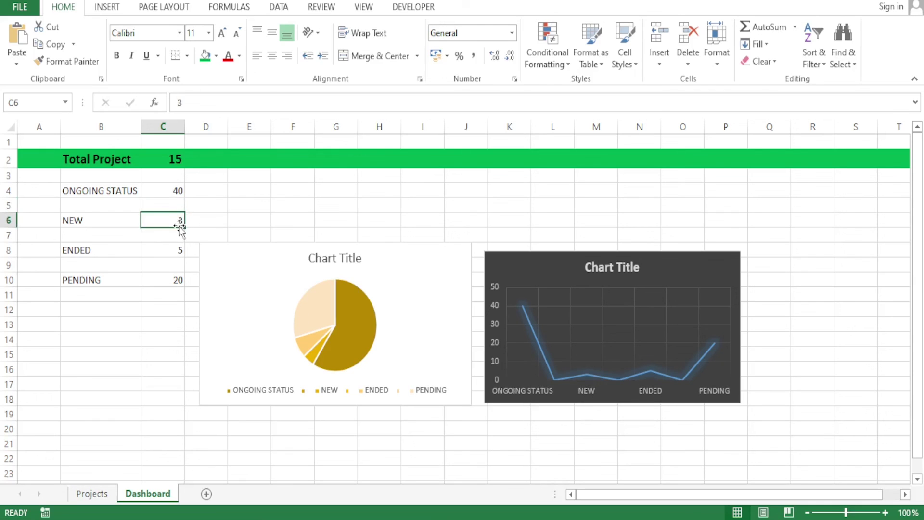
pyautogui.write('20')
pyautogui.press('Return')
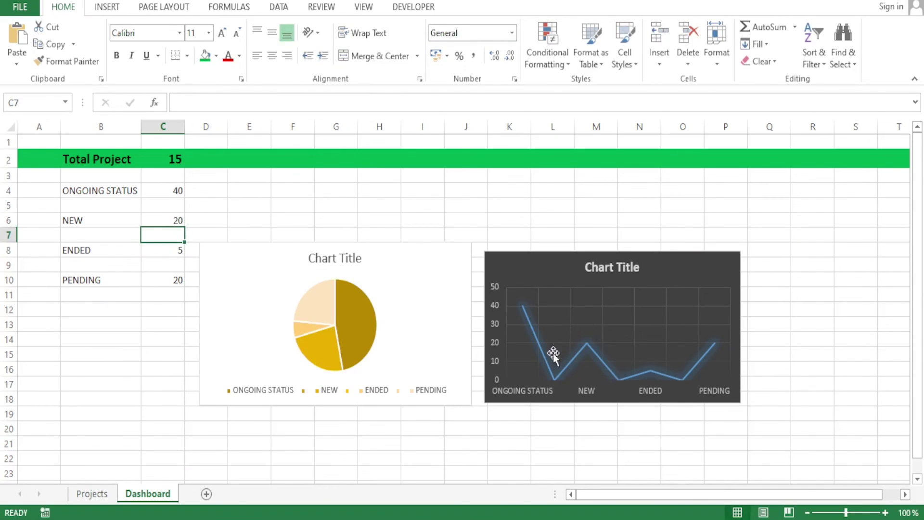
# - Set the NEW count in C6 of the Dashboard to 30 and leave the data cells
pyautogui.click(177, 221)
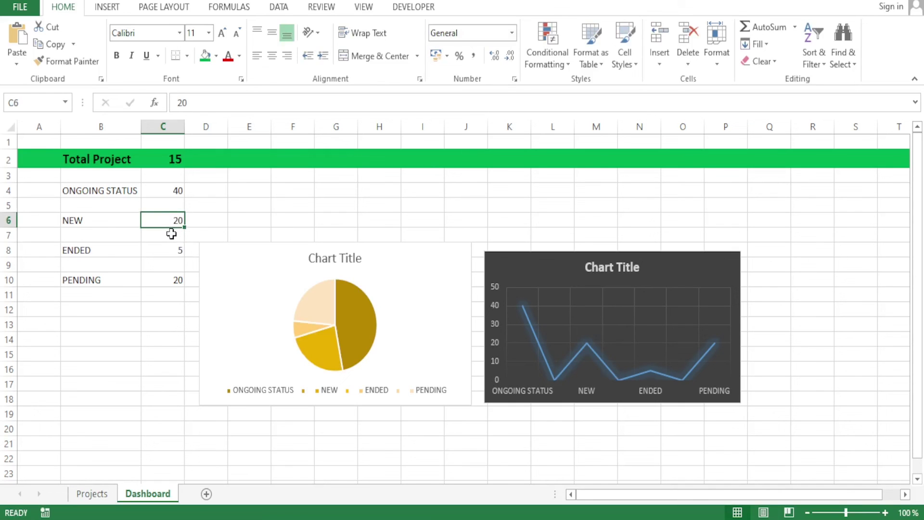
pyautogui.write('30')
pyautogui.press('Return')
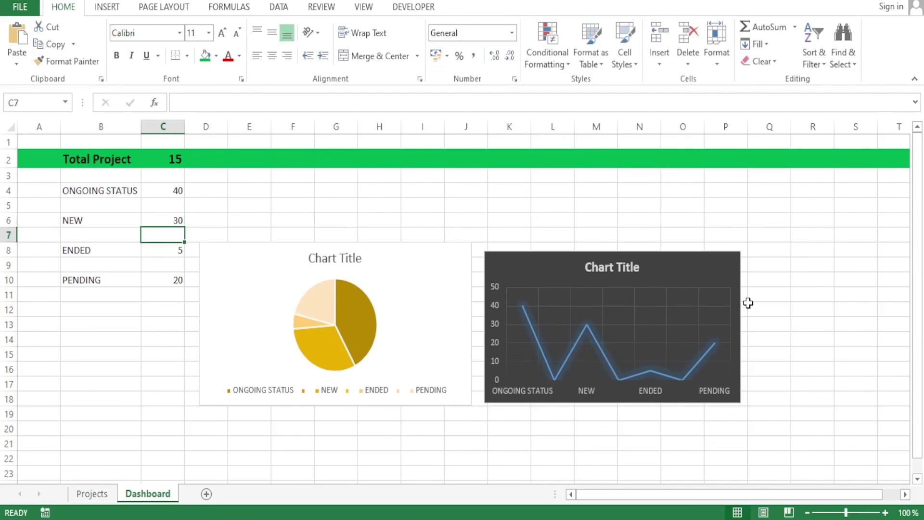
pyautogui.click(816, 304)
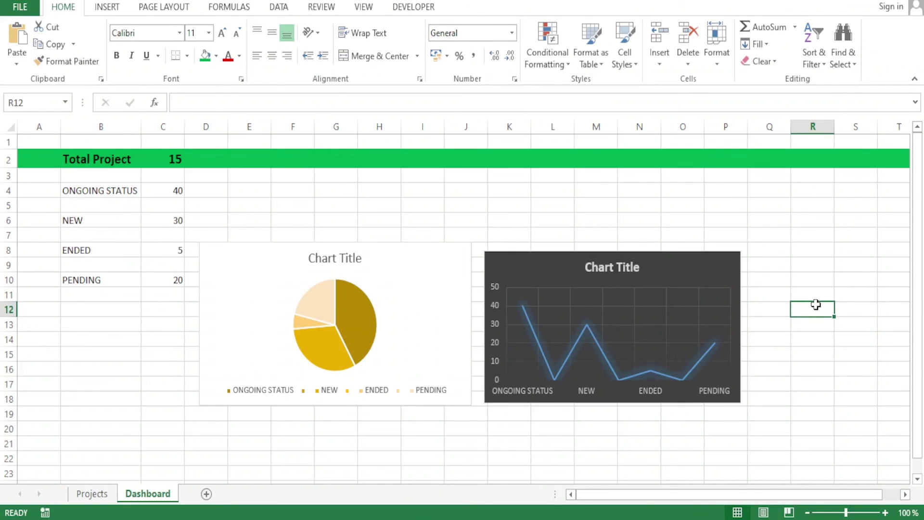